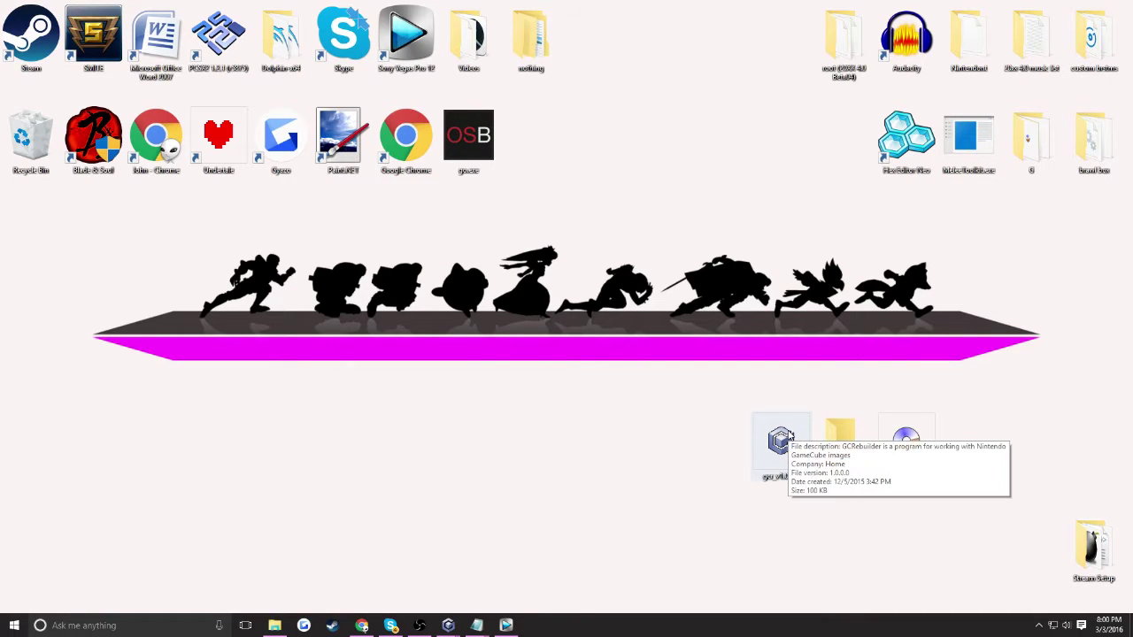
# Step: Launch GCRebuilder and open the image 20xx 4.04.iso from the Desktop
pyautogui.doubleClick(781, 443)
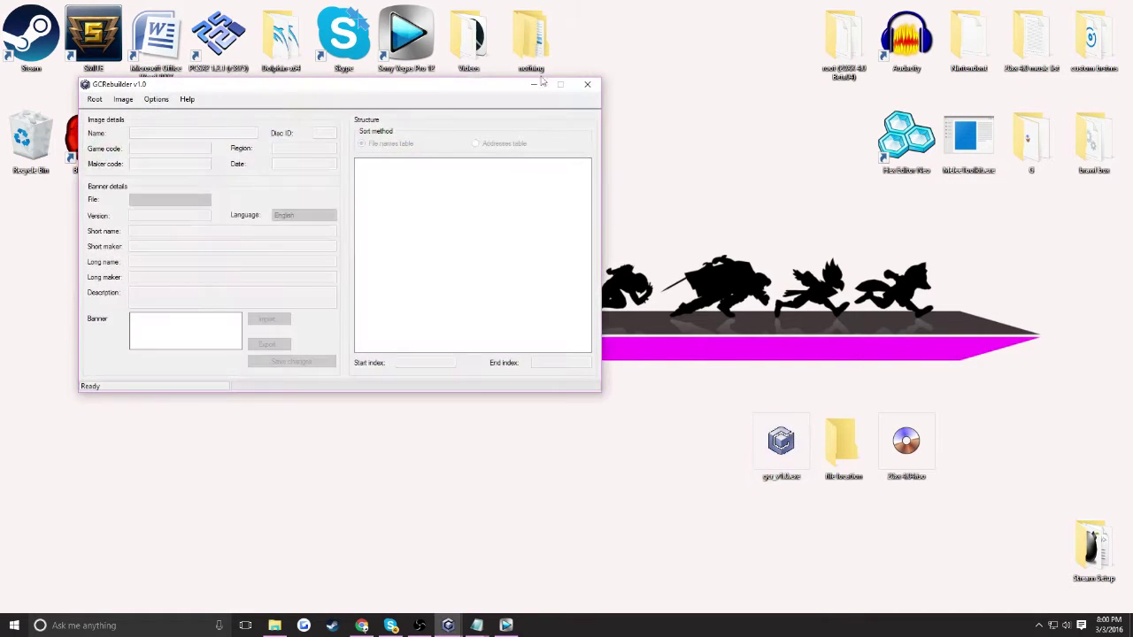
pyautogui.click(124, 99)
pyautogui.click(138, 113)
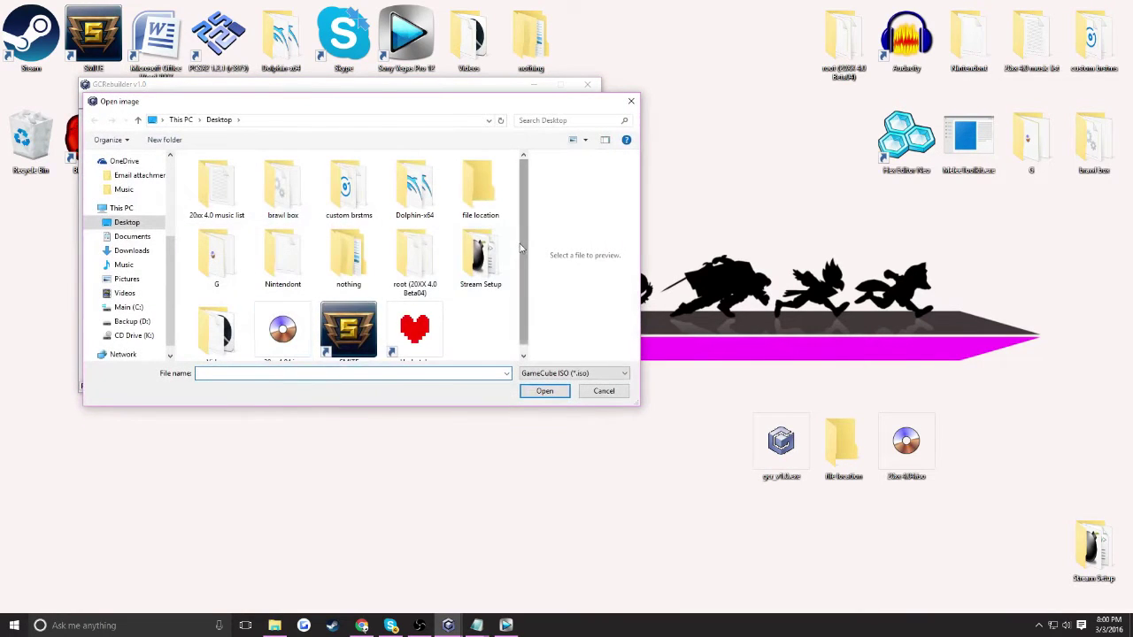
pyautogui.scroll(-1, 524, 266)
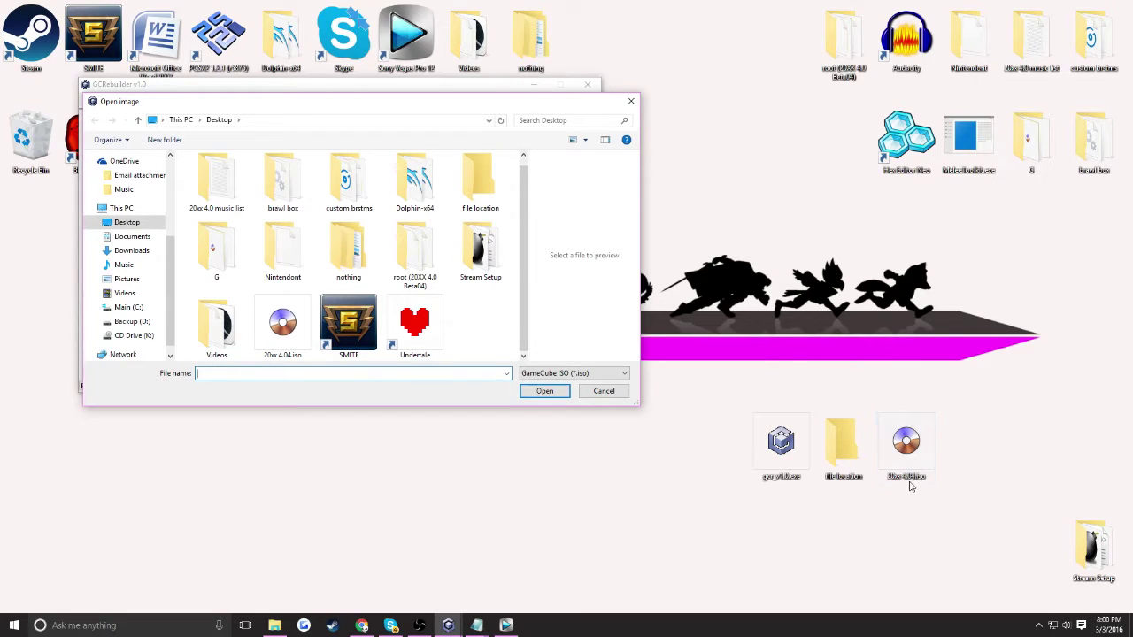
pyautogui.doubleClick(290, 352)
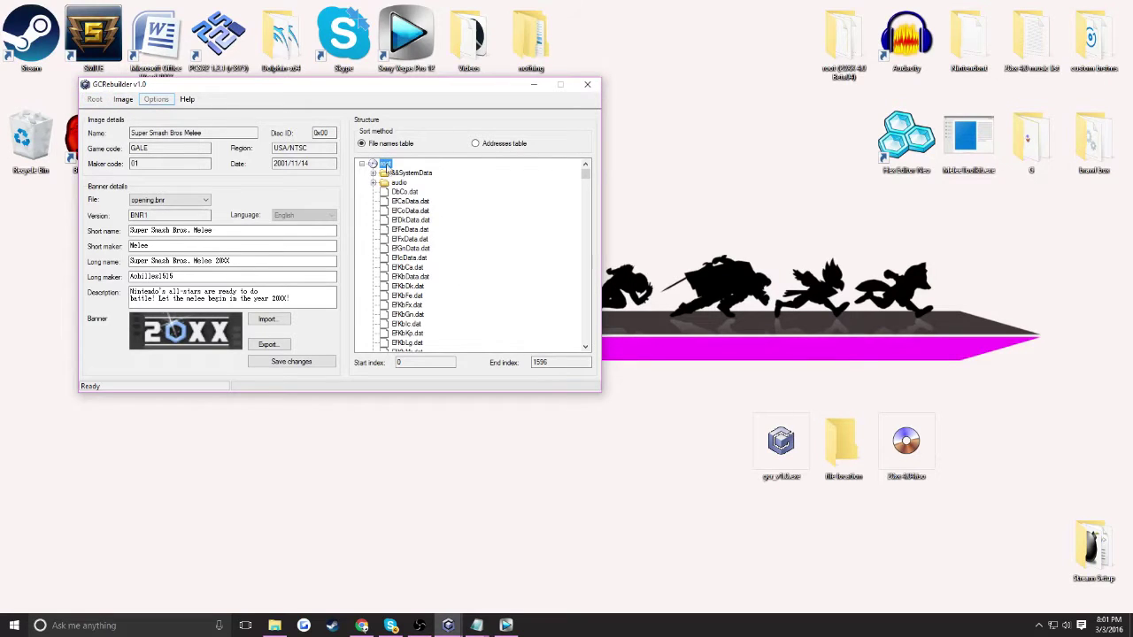
# Step: Export the image's entire root into the Desktop folder named file location
pyautogui.rightClick(385, 164)
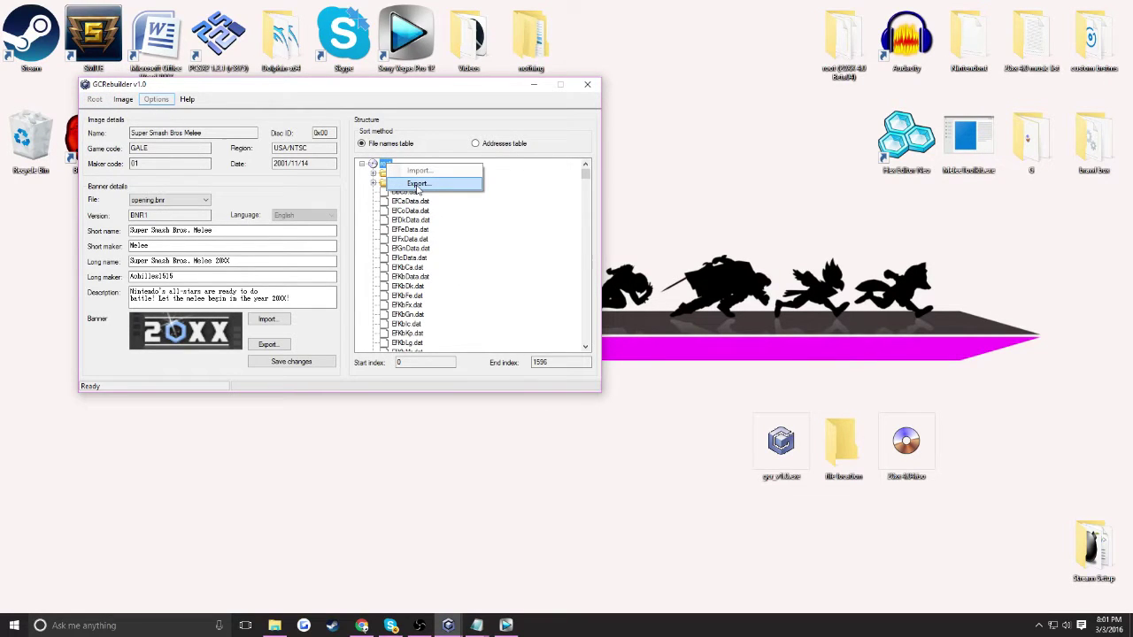
pyautogui.click(418, 183)
pyautogui.moveTo(645, 309); pyautogui.dragTo(606, 362)
pyautogui.click(523, 339)
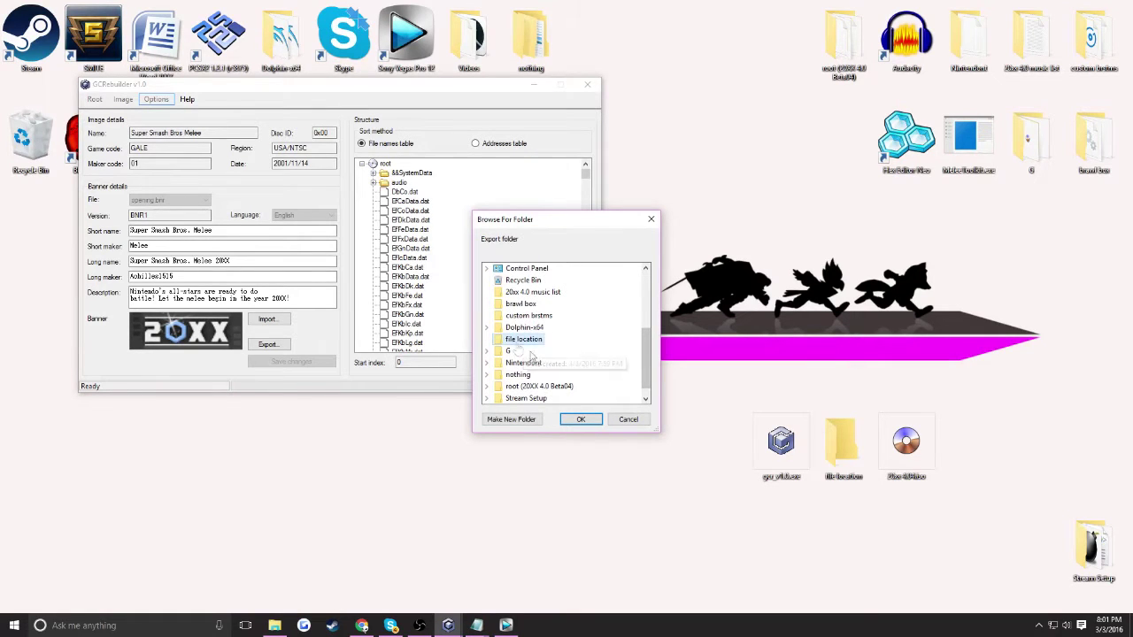
pyautogui.click(580, 419)
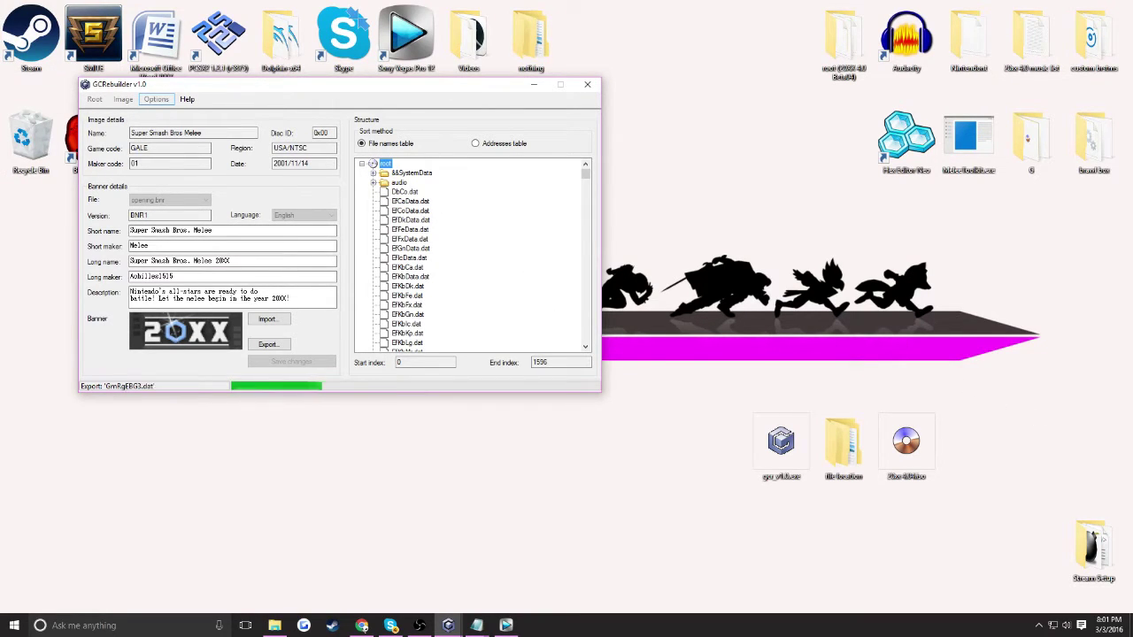
pyautogui.click(1038, 625)
pyautogui.click(650, 384)
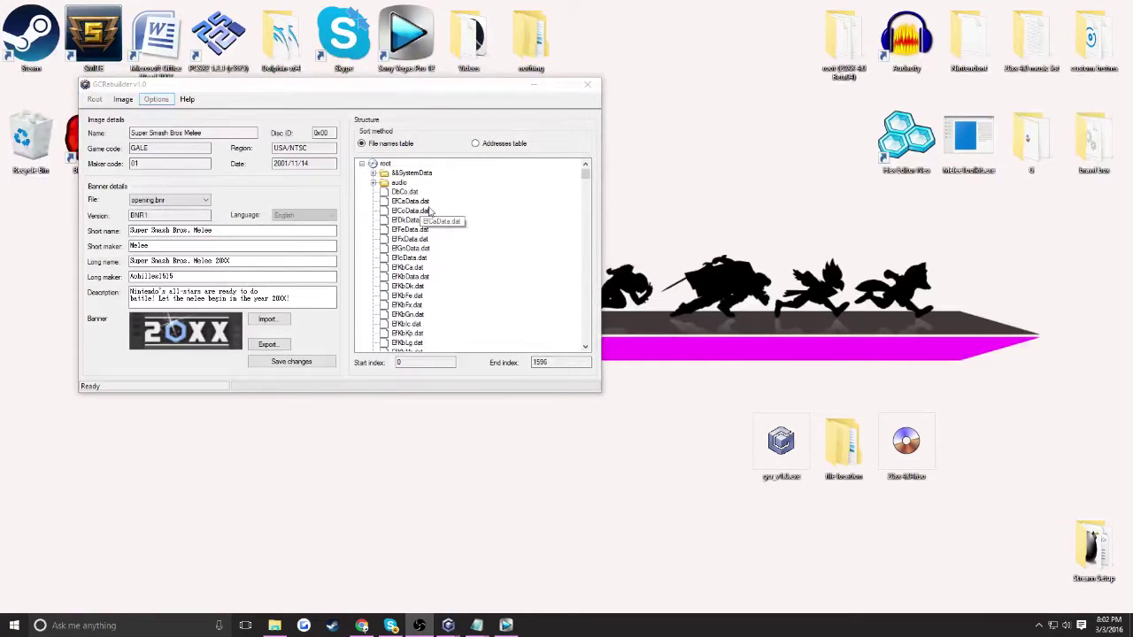
pyautogui.click(170, 114)
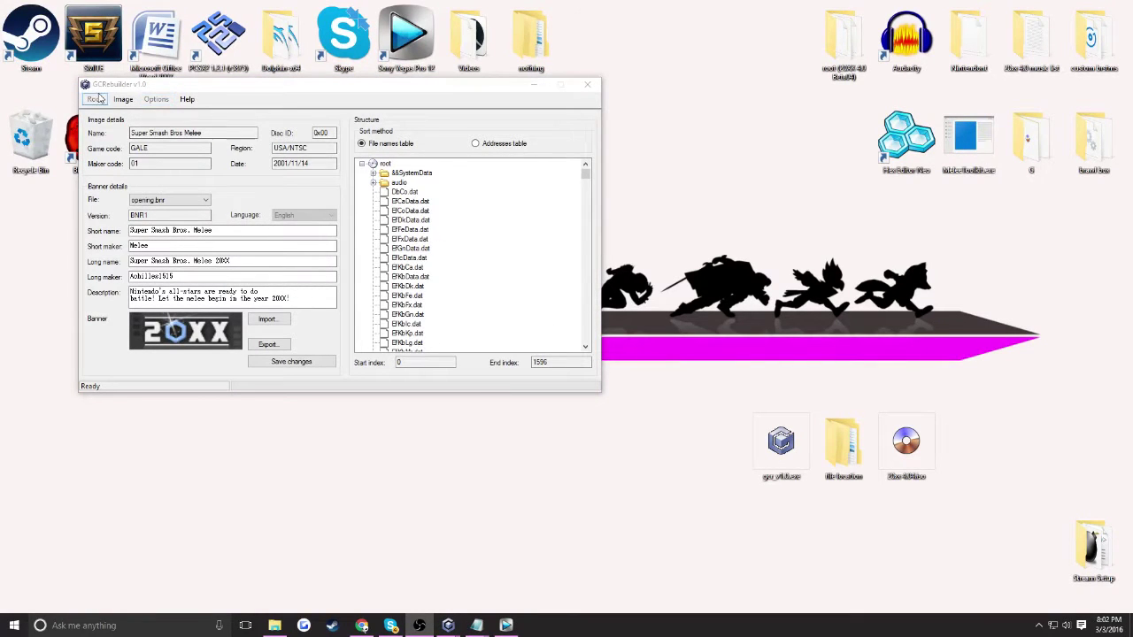
# Step: Close all open GCRebuilder windows
pyautogui.click(534, 85)
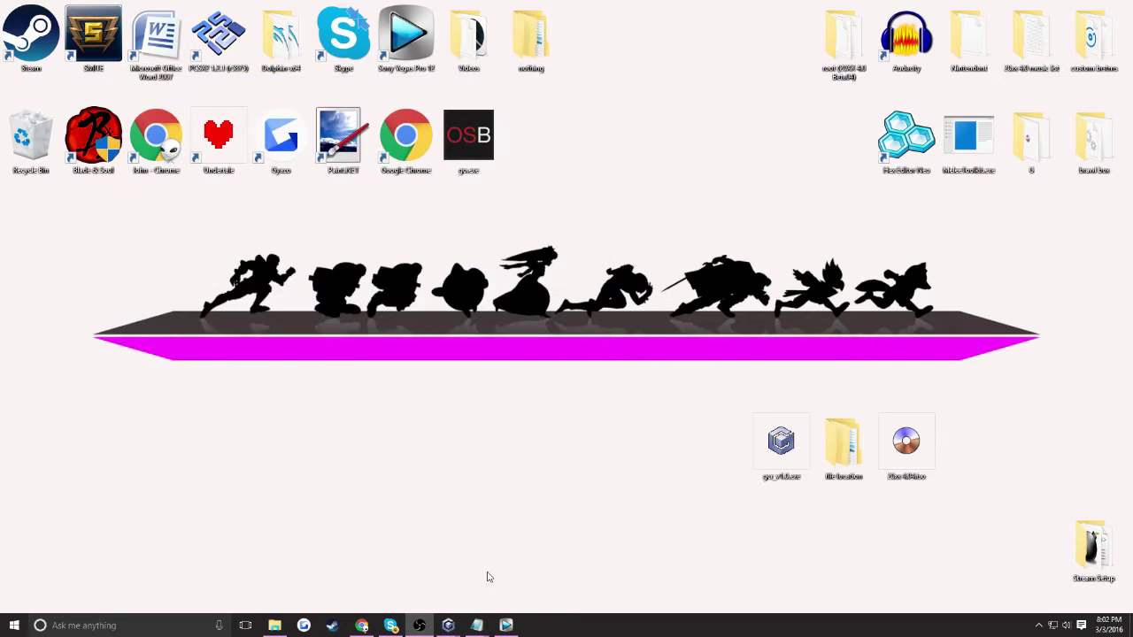
pyautogui.moveTo(447, 625)
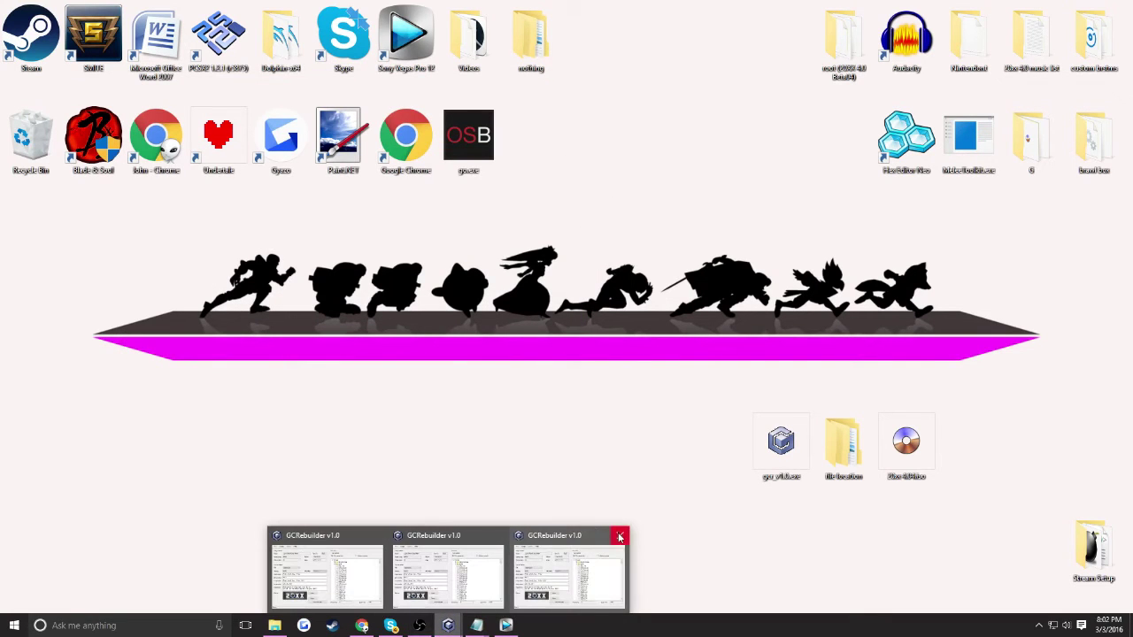
pyautogui.click(617, 535)
pyautogui.click(435, 536)
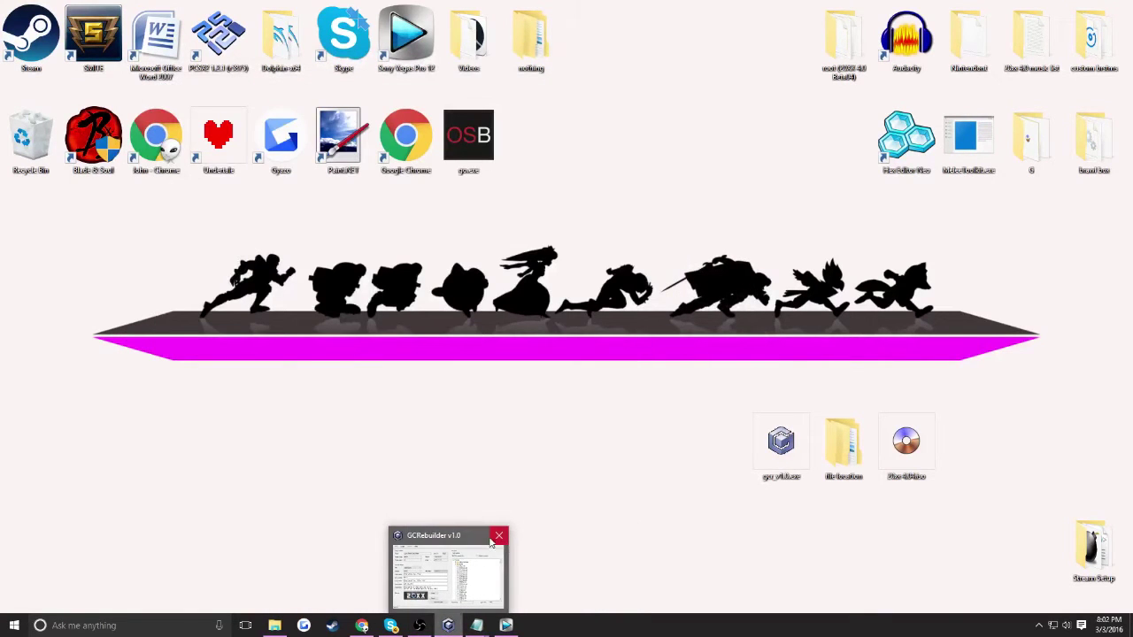
pyautogui.click(498, 535)
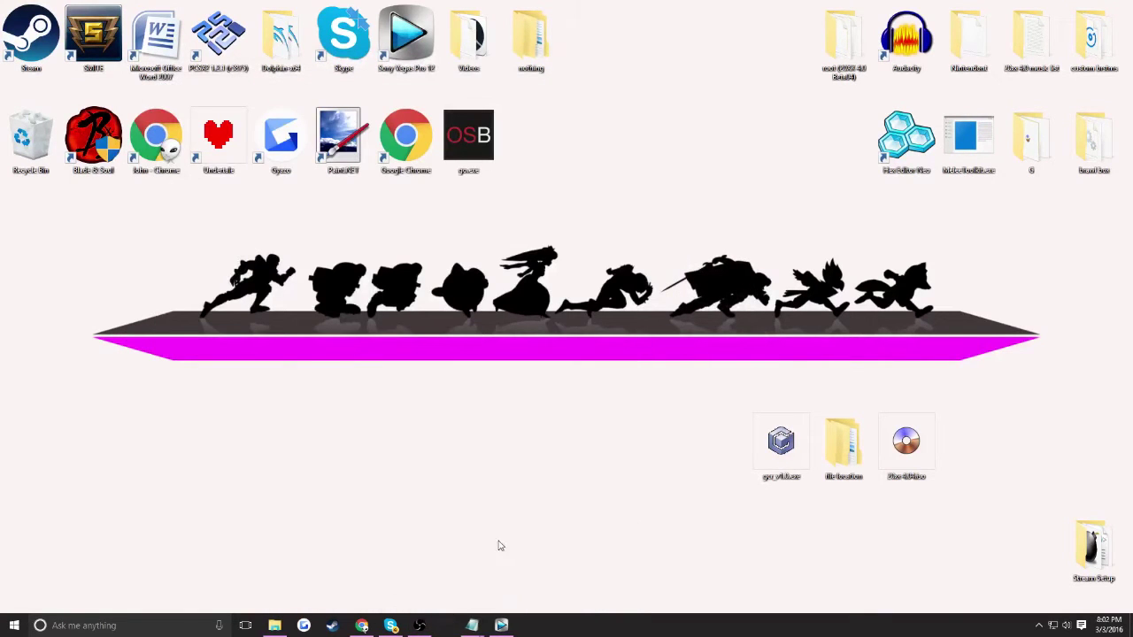
# Step: Open the audio folder inside the exported root in file location and look through its .hps music files
pyautogui.click(840, 447)
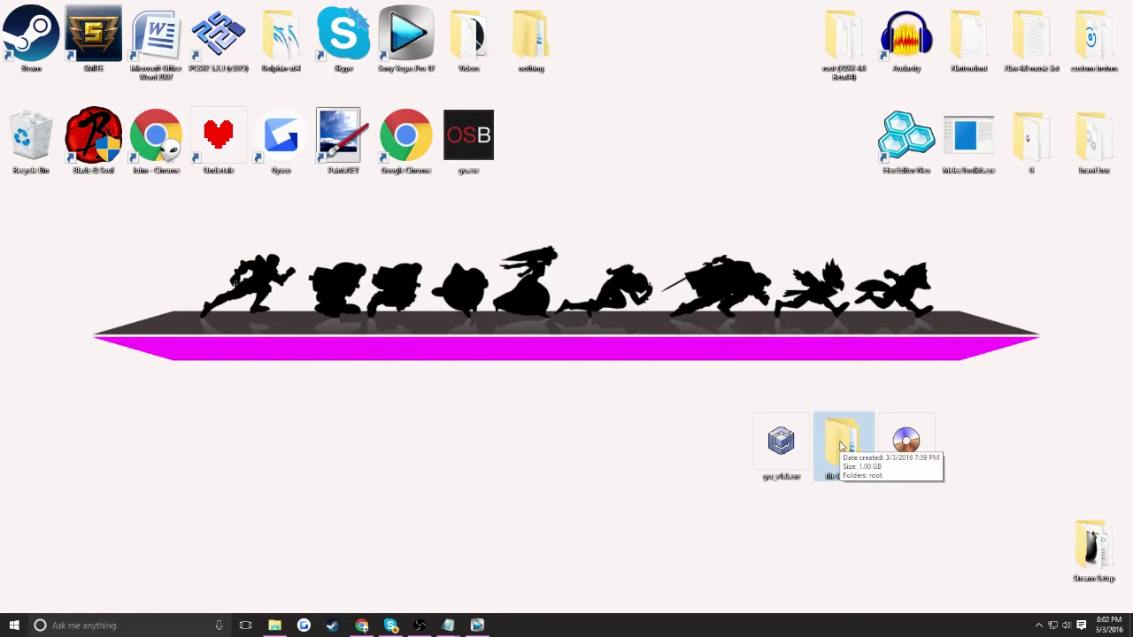
pyautogui.doubleClick(840, 447)
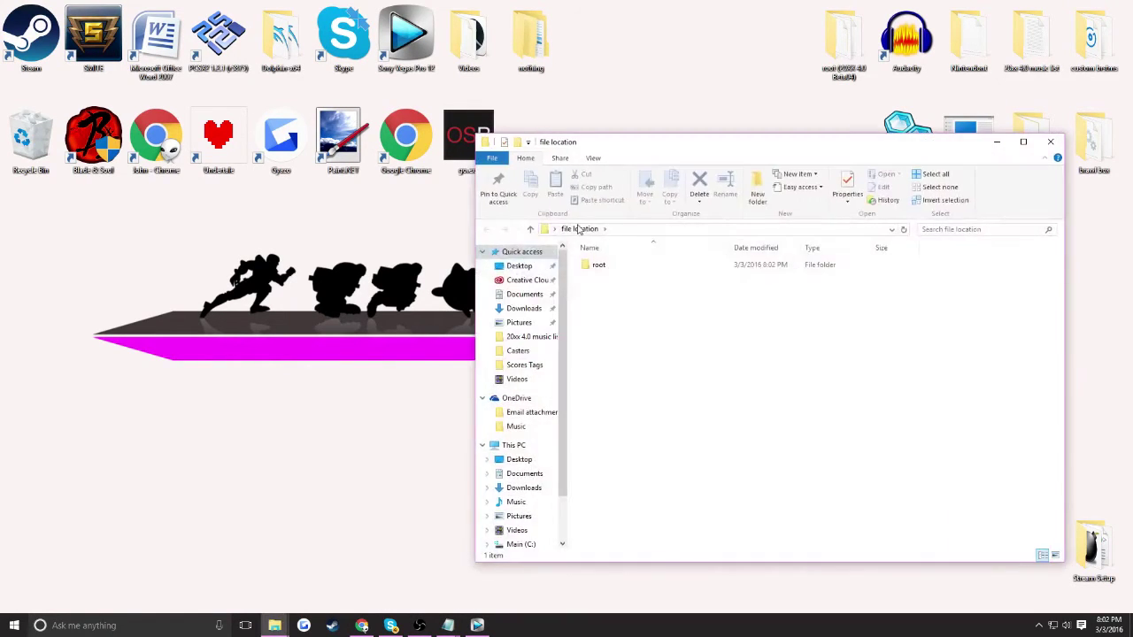
pyautogui.doubleClick(629, 264)
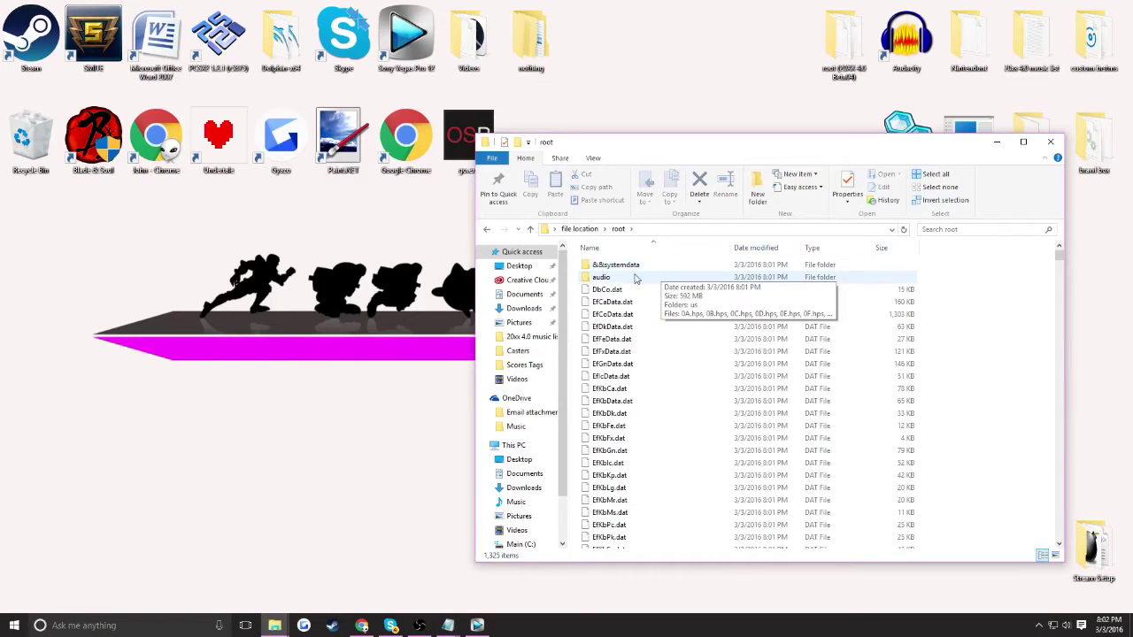
pyautogui.doubleClick(635, 277)
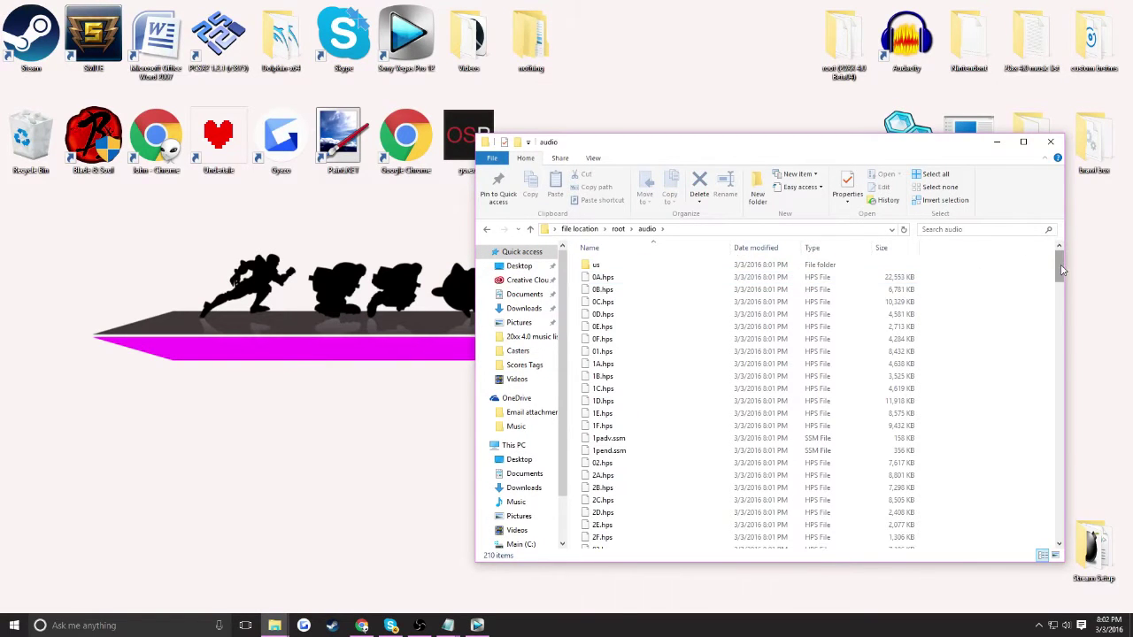
pyautogui.moveTo(1062, 268); pyautogui.dragTo(1043, 331)
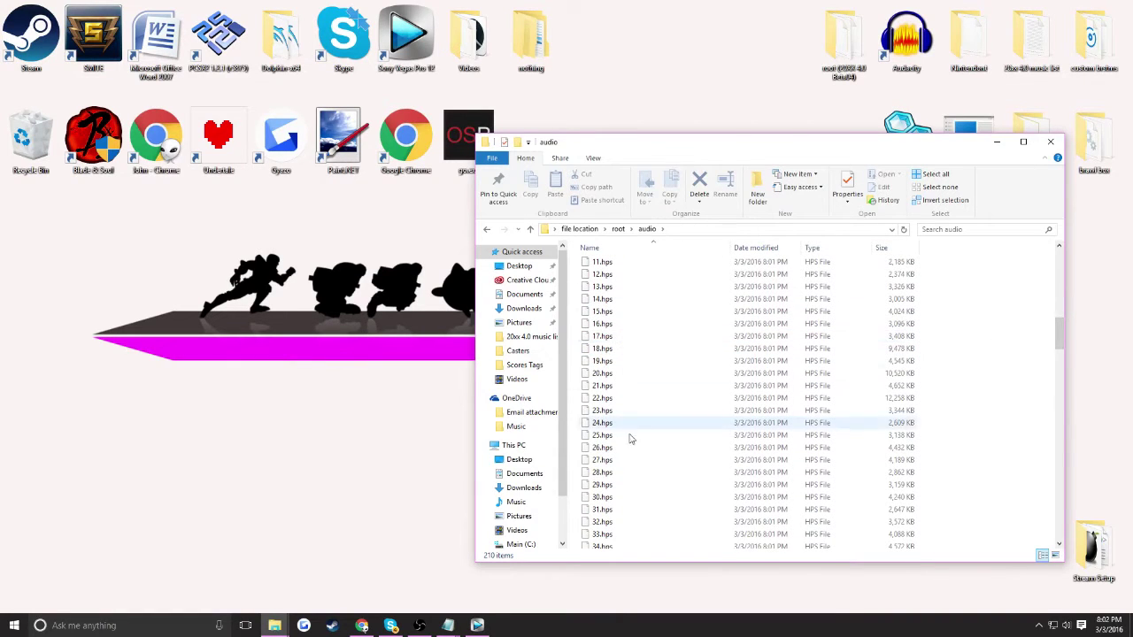
pyautogui.moveTo(1061, 343); pyautogui.dragTo(1037, 304)
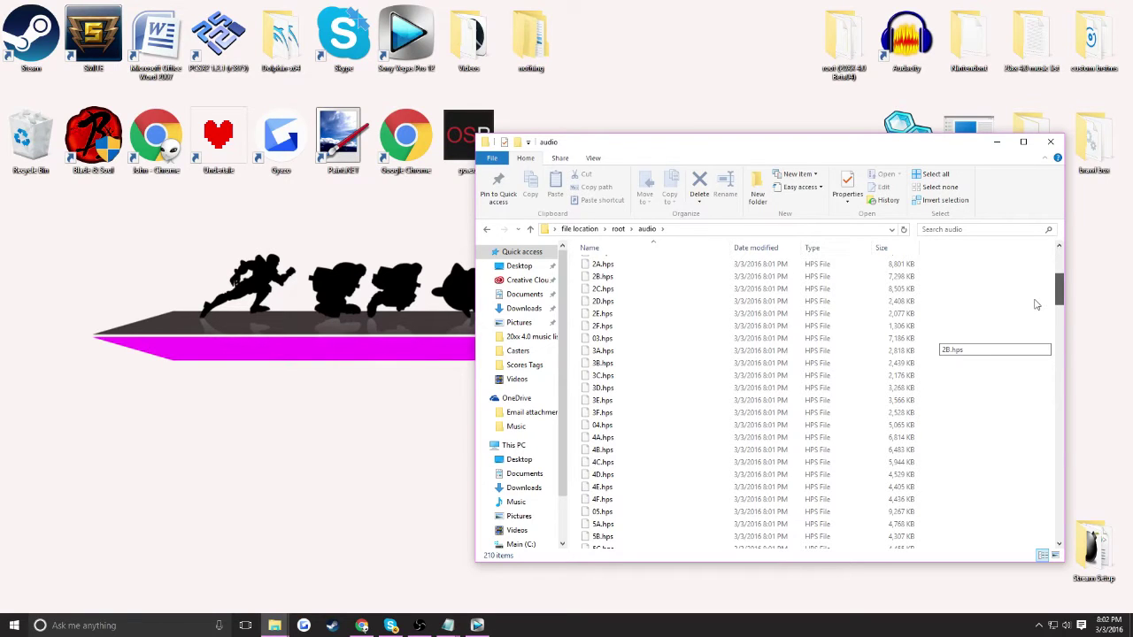
pyautogui.scroll(6, 1040, 301)
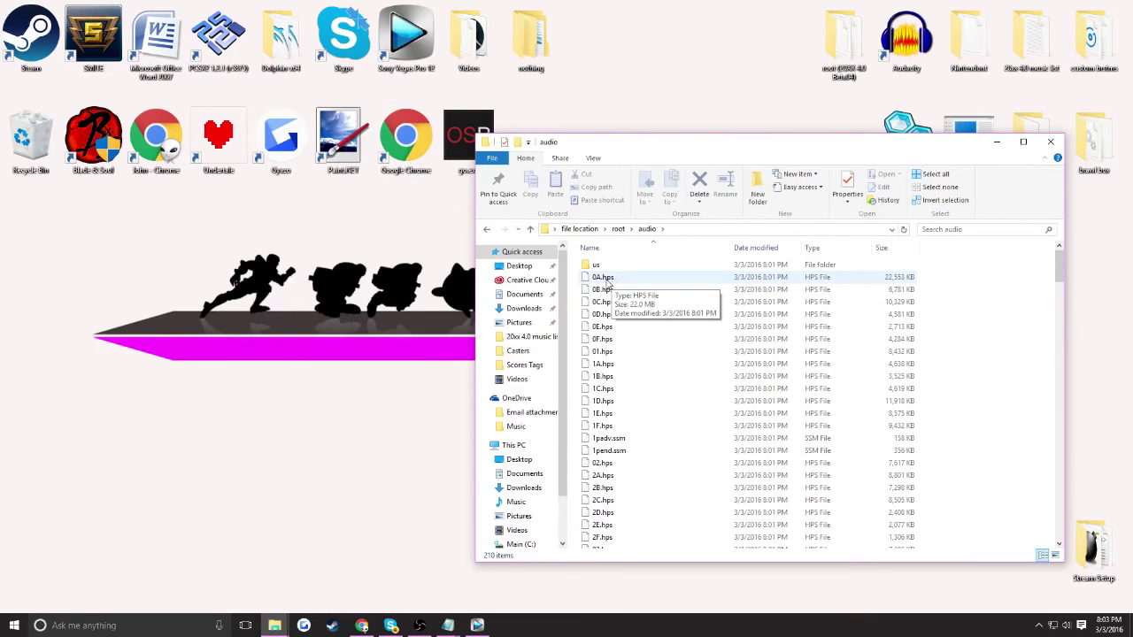
pyautogui.moveTo(1059, 258); pyautogui.dragTo(1060, 275)
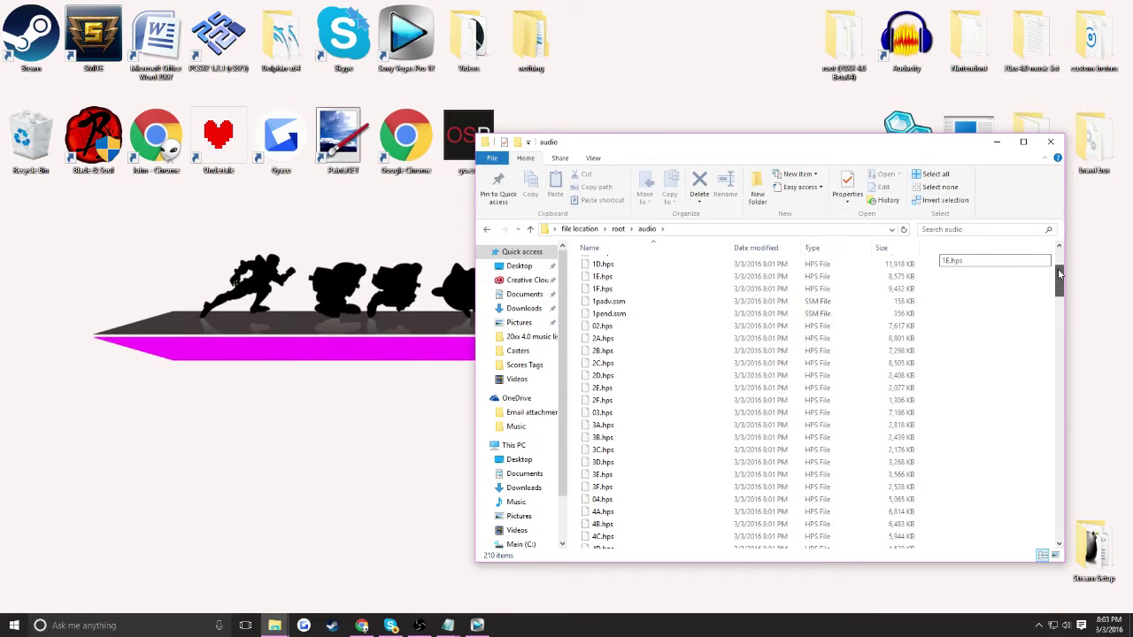
pyautogui.moveTo(1059, 275); pyautogui.dragTo(1055, 326)
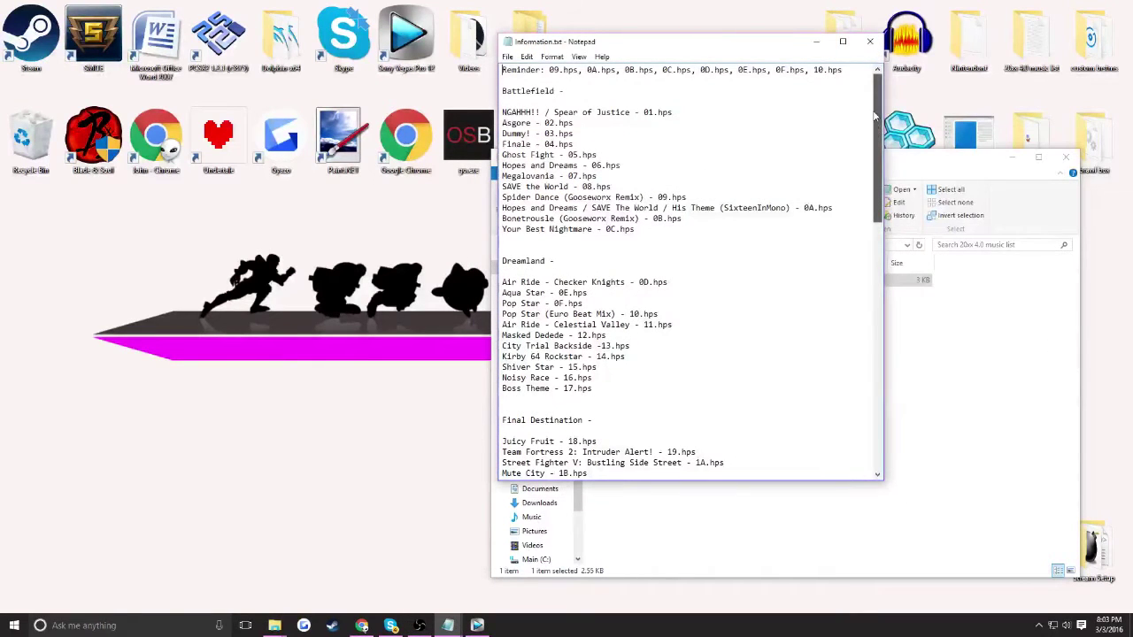
# Step: Examine in Information.txt how the Battlefield songs are matched to .hps file names, starting with NGAHHH!! / Spear of Justice
pyautogui.moveTo(874, 115)
pyautogui.mouseDown()
pyautogui.moveTo(874, 126)
pyautogui.moveTo(869, 108)
pyautogui.mouseUp()
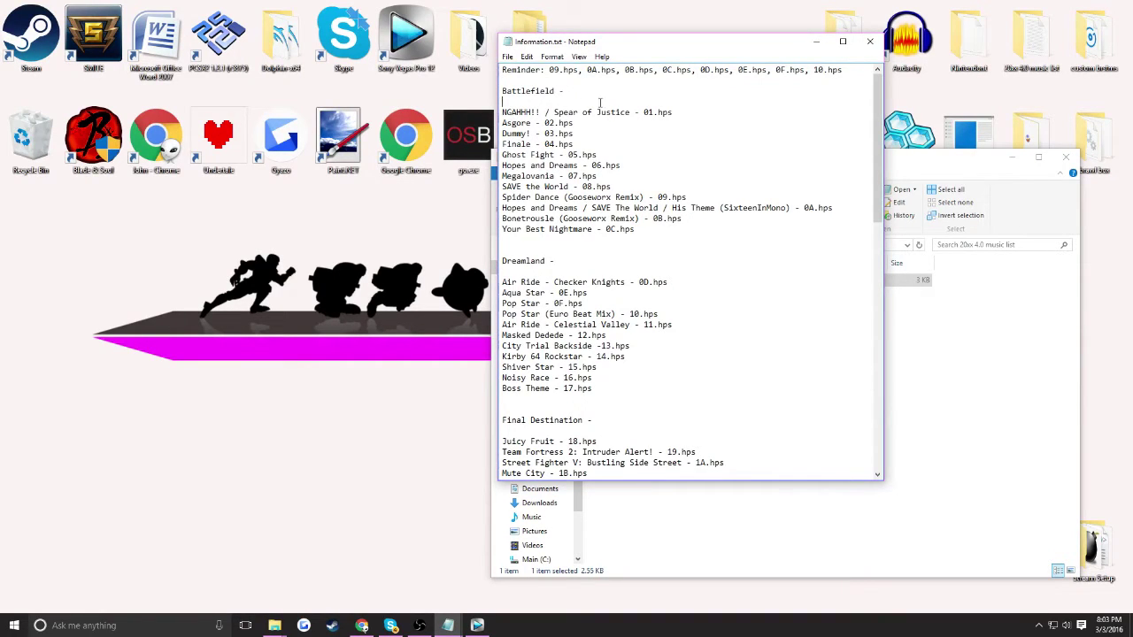
pyautogui.moveTo(501, 111); pyautogui.dragTo(633, 113)
pyautogui.click(567, 90)
pyautogui.moveTo(567, 90); pyautogui.dragTo(501, 90)
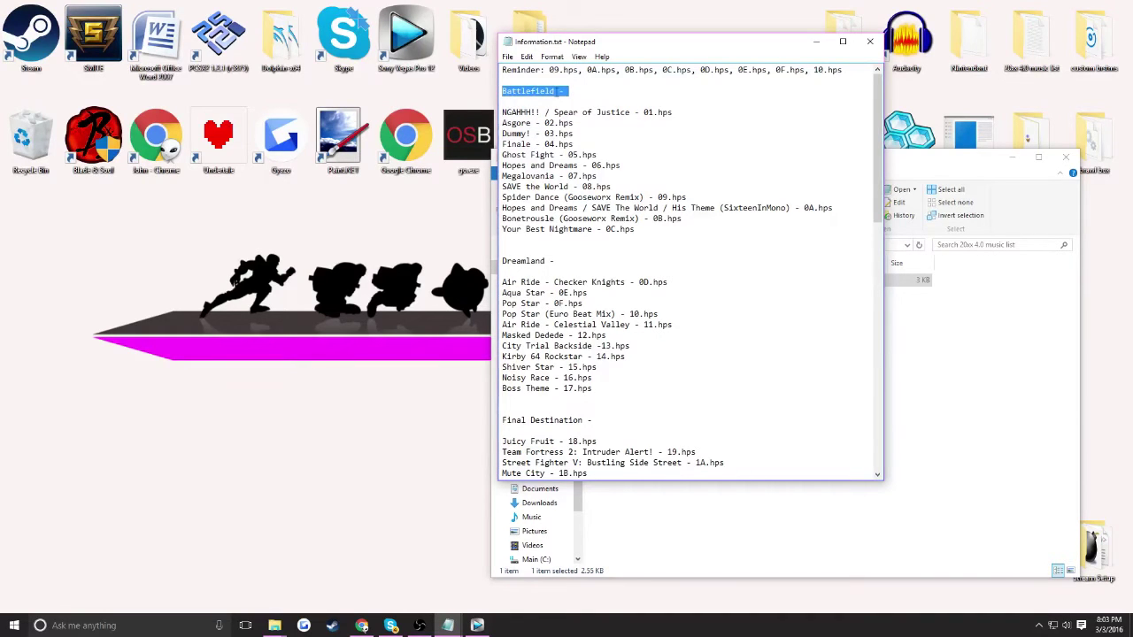
pyautogui.click(511, 111)
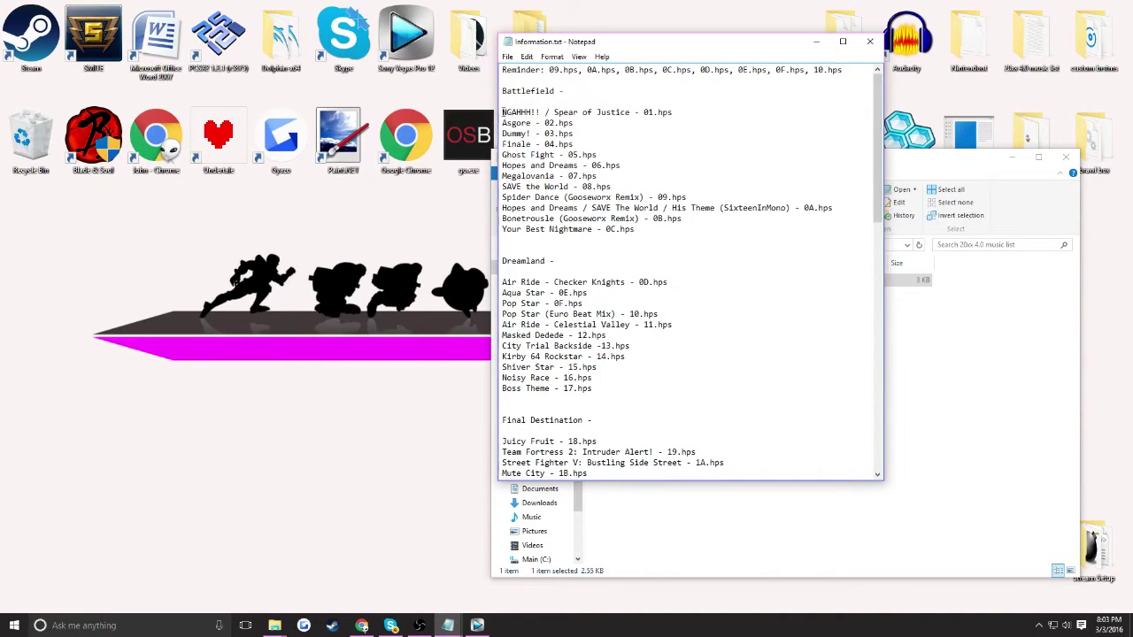
pyautogui.moveTo(502, 111); pyautogui.dragTo(629, 113)
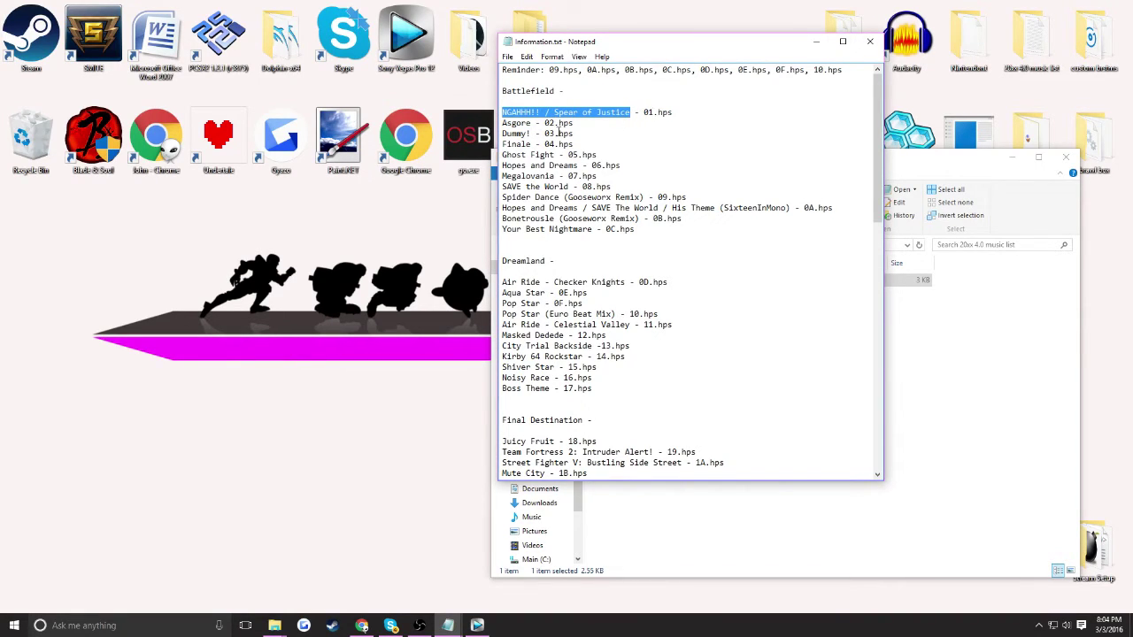
pyautogui.click(528, 133)
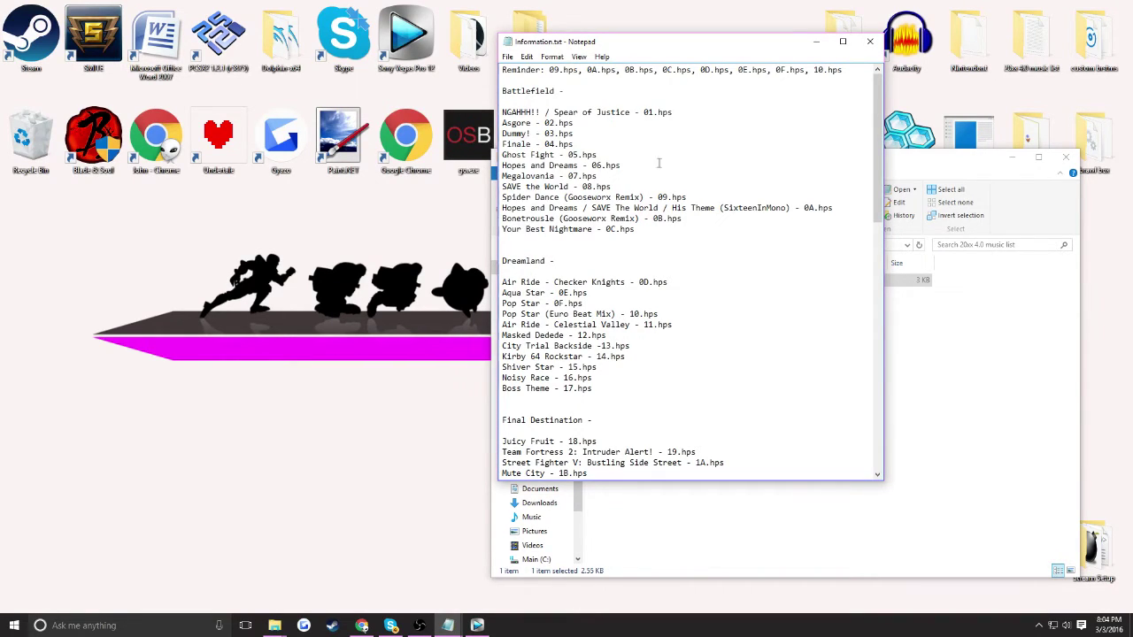
# Step: Review the song assignments of the remaining stages in Information.txt and the reminder line listing 09.hps and 0A.hps through 10.hps
pyautogui.scroll(-9, 867, 137)
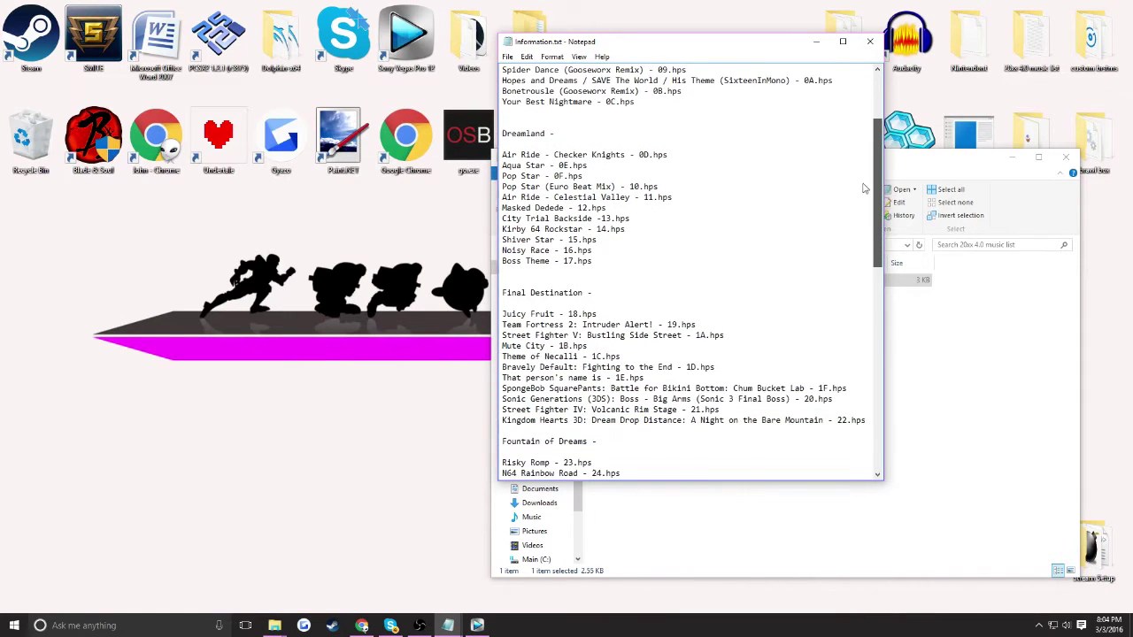
pyautogui.scroll(-13, 854, 248)
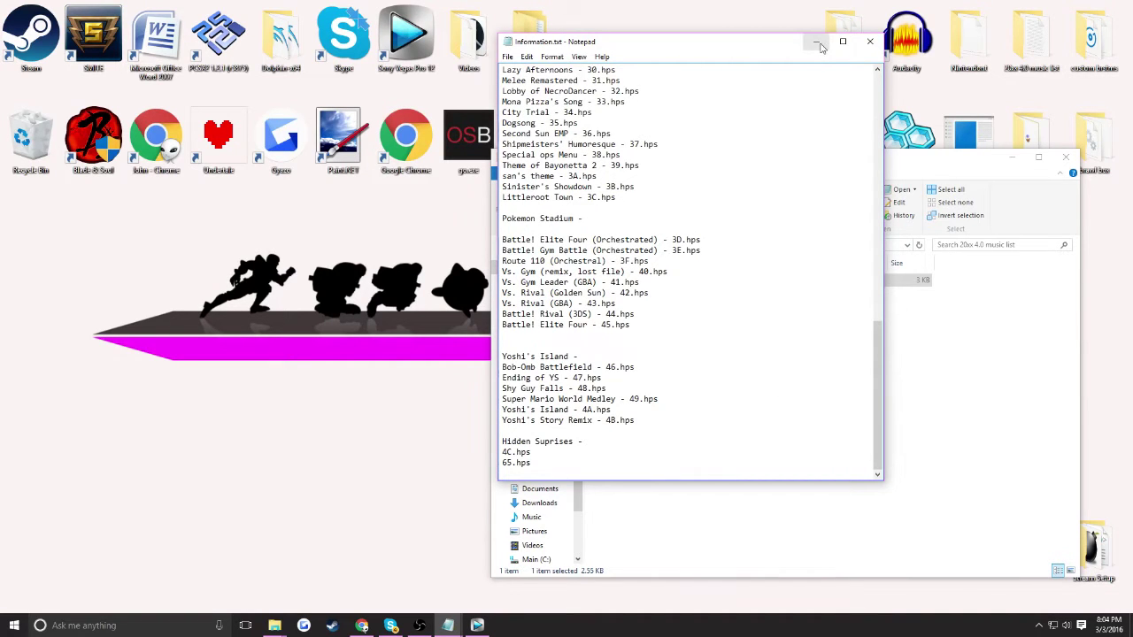
pyautogui.scroll(15, 858, 209)
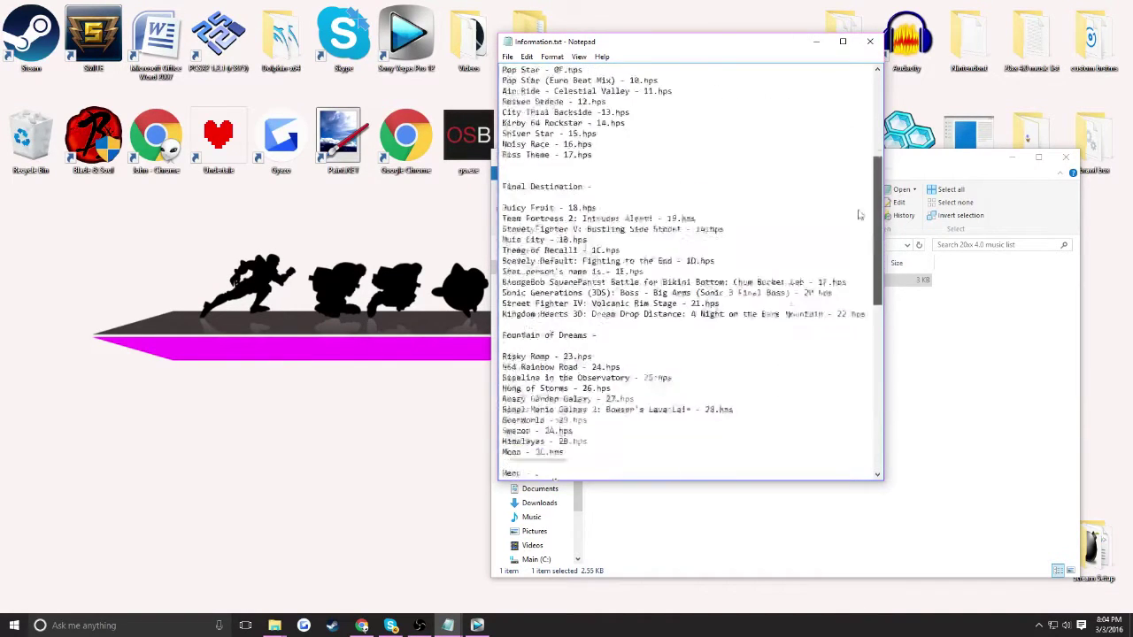
pyautogui.scroll(7, 858, 209)
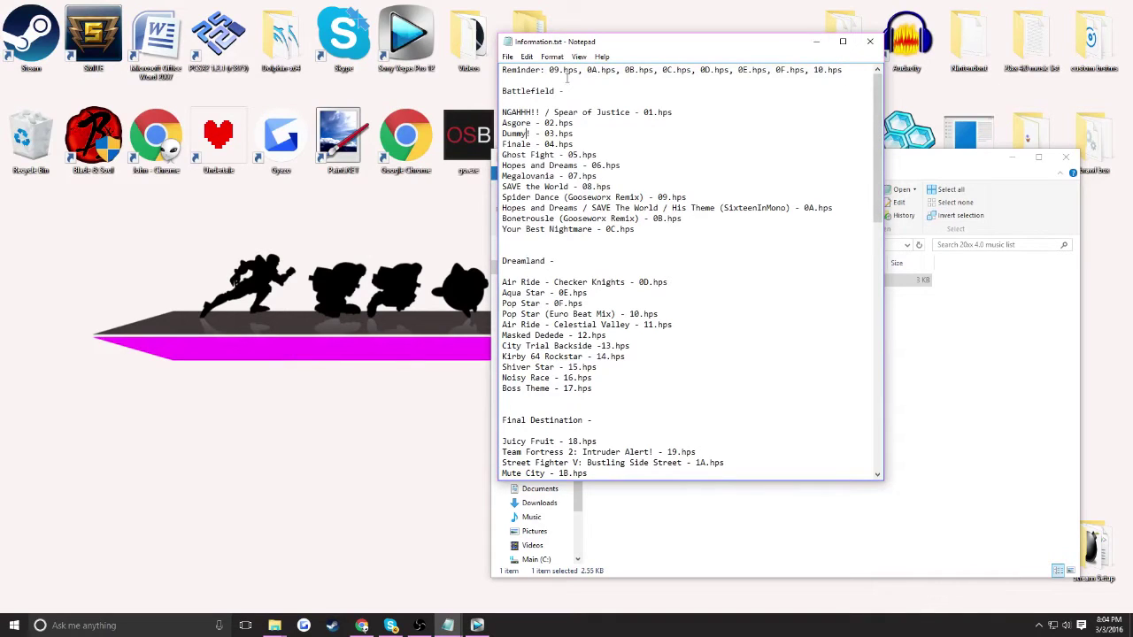
pyautogui.moveTo(548, 70); pyautogui.dragTo(828, 71)
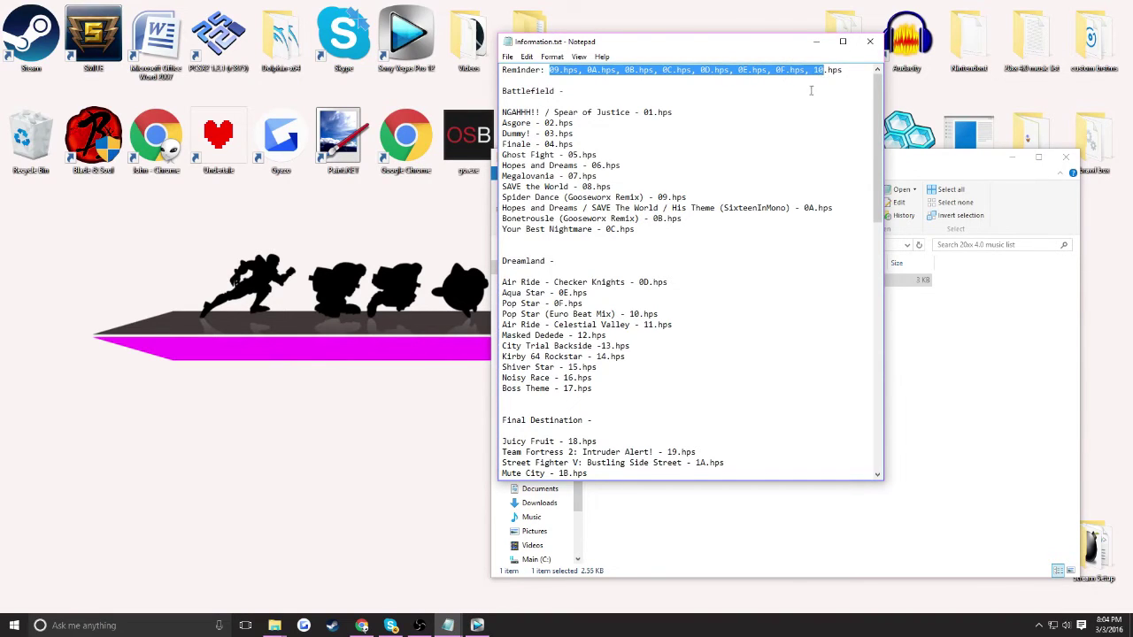
pyautogui.click(577, 86)
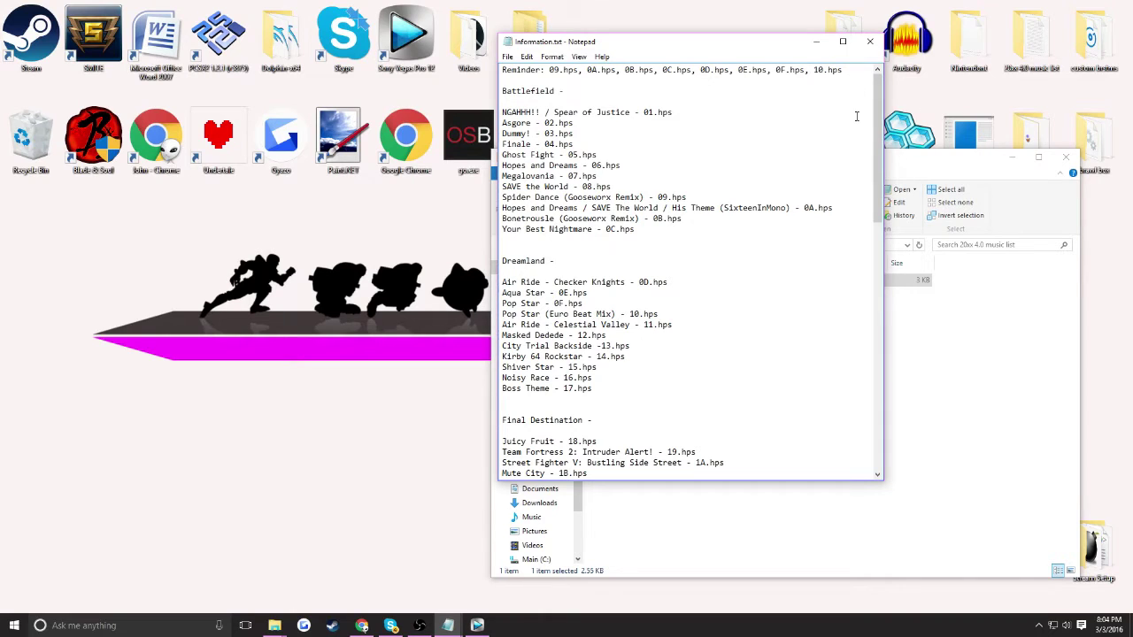
# Step: Switch to the Chrome window showing smashcustommusic.com and maximize it
pyautogui.hotkey('alt', 'Tab')
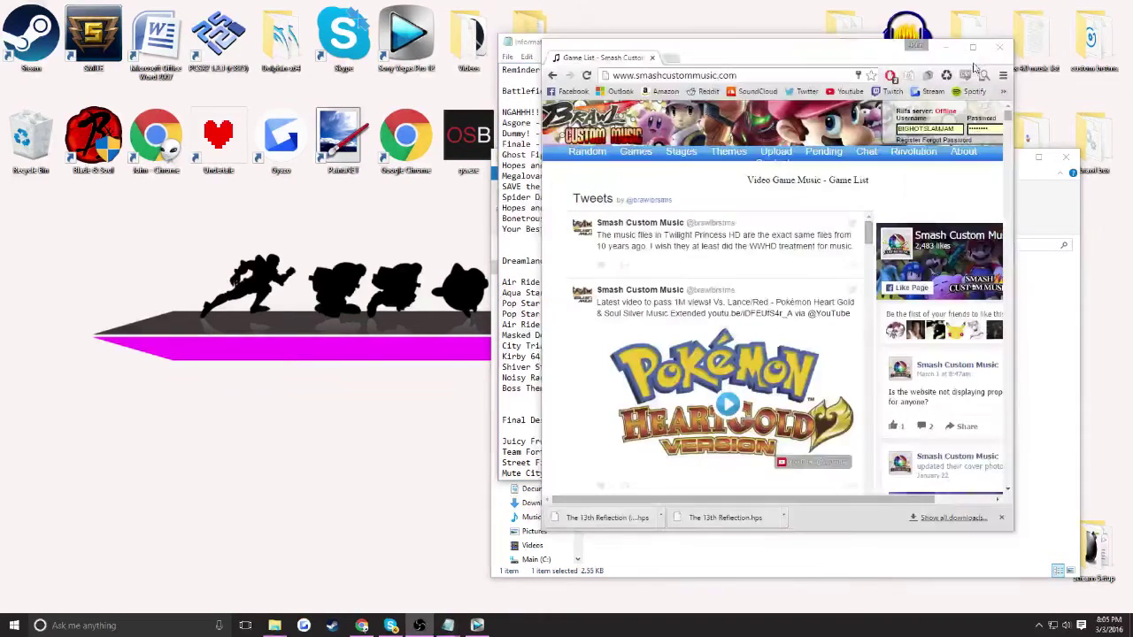
pyautogui.click(973, 43)
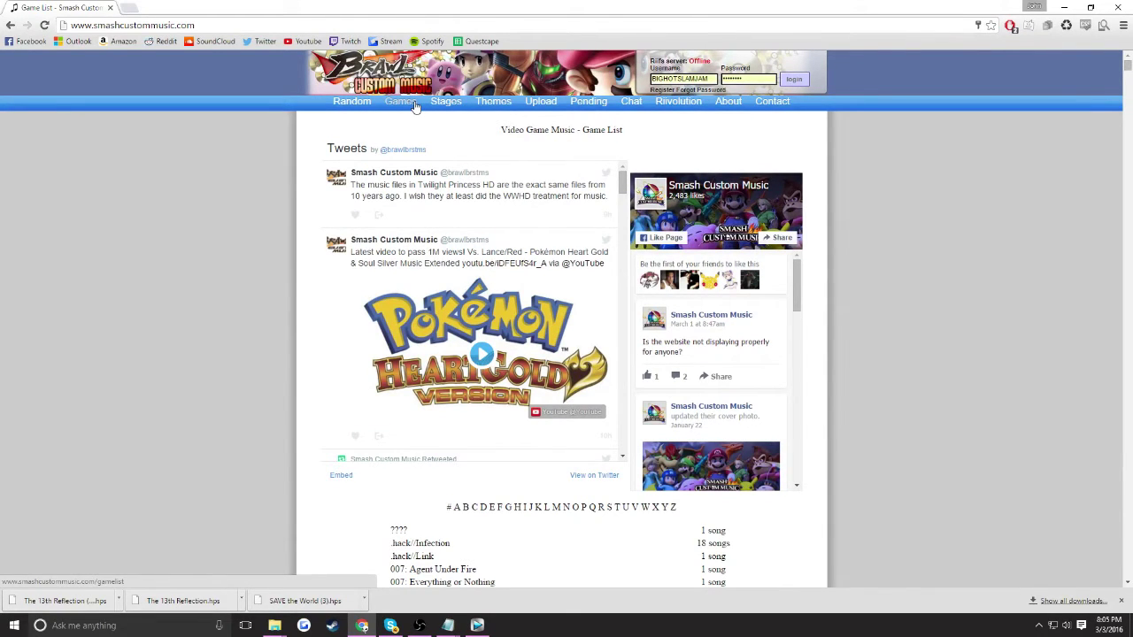
# Step: Open the site's game list and find the "kingdom hearts" entries on the page
pyautogui.click(414, 105)
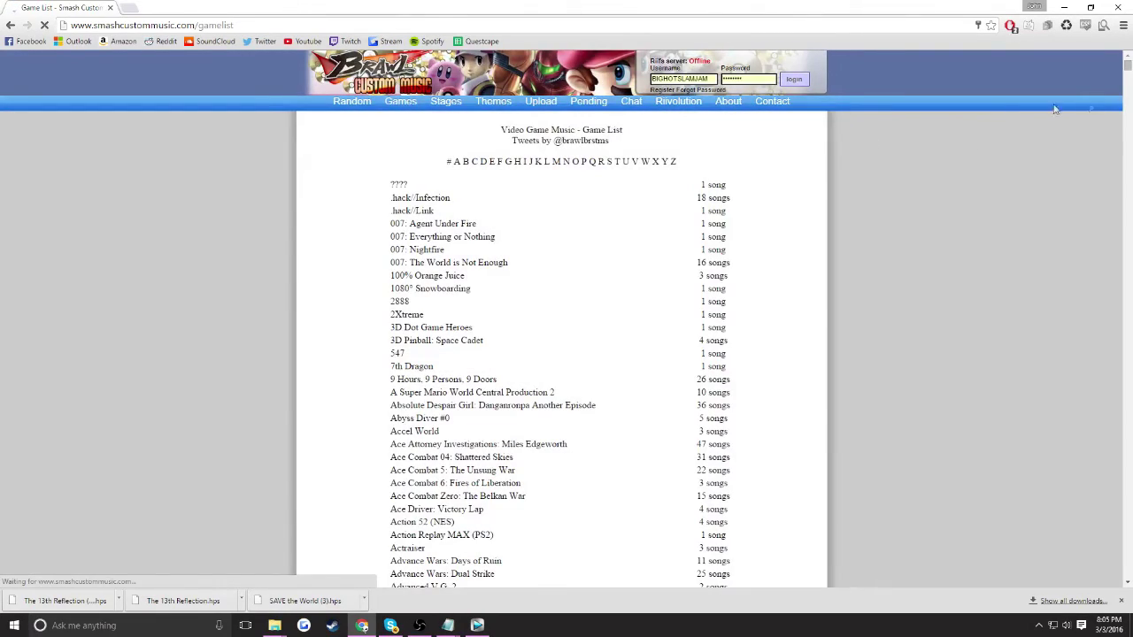
pyautogui.moveTo(1127, 67); pyautogui.dragTo(1127, 238)
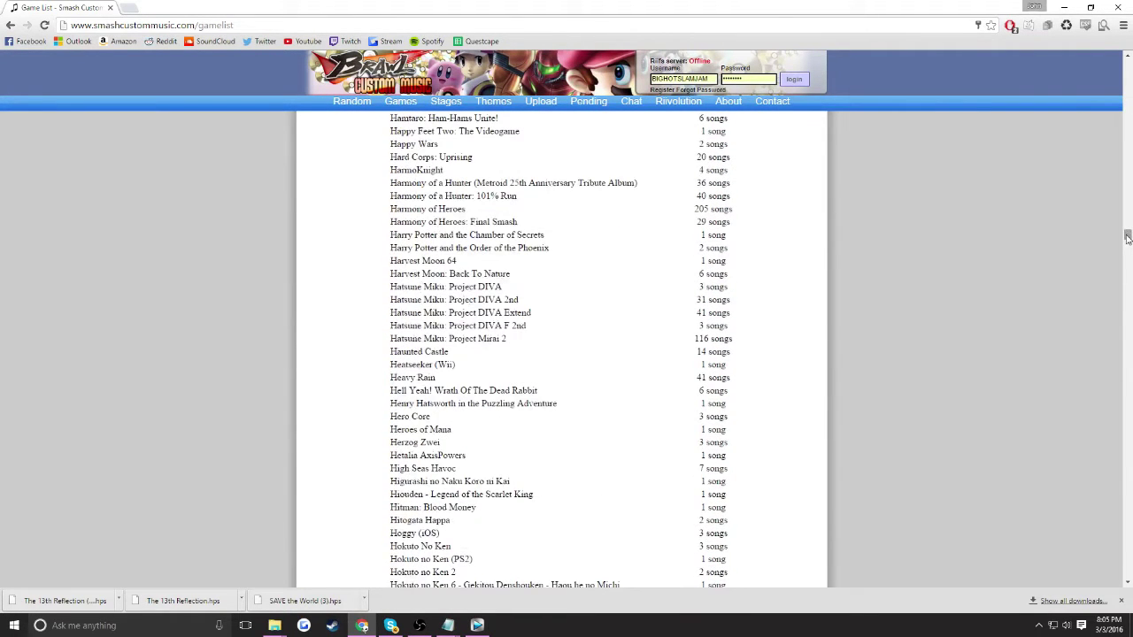
pyautogui.hotkey('ctrl', 'f')
pyautogui.write('kingdom hearts')
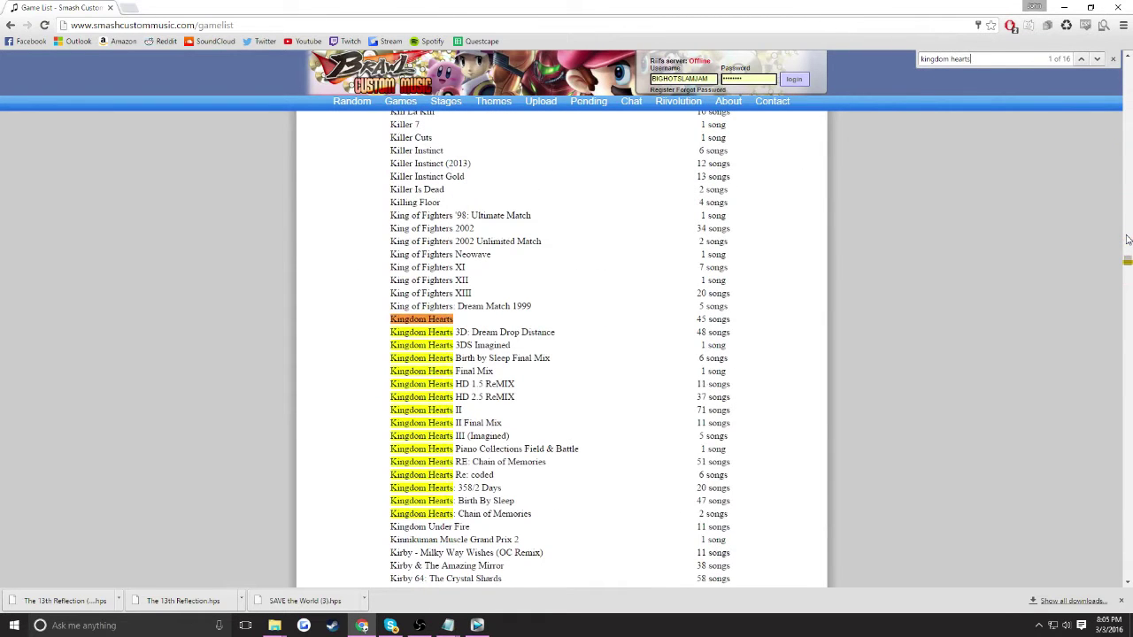
# Step: Open the Kingdom Hearts II song list in a new tab and switch to it
pyautogui.rightClick(429, 412)
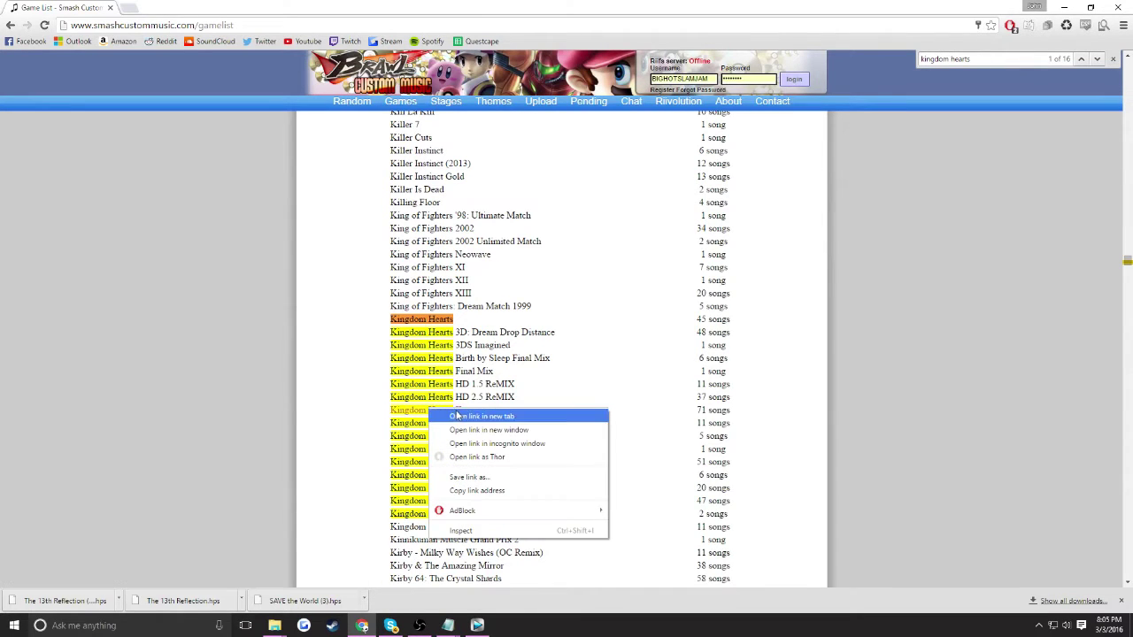
pyautogui.click(451, 416)
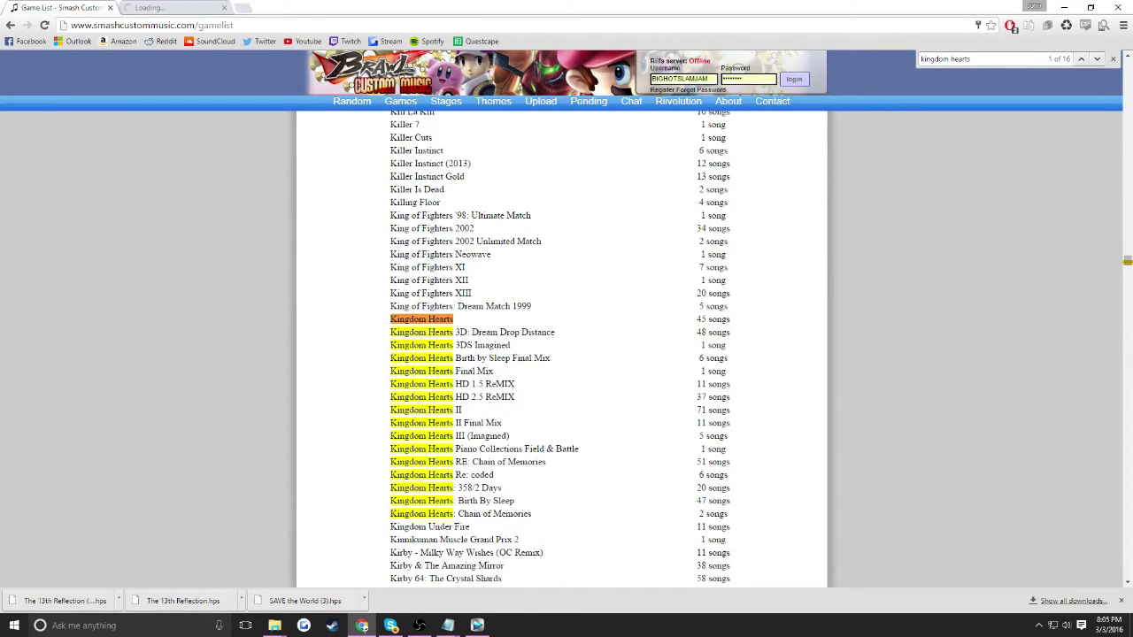
pyautogui.click(212, 9)
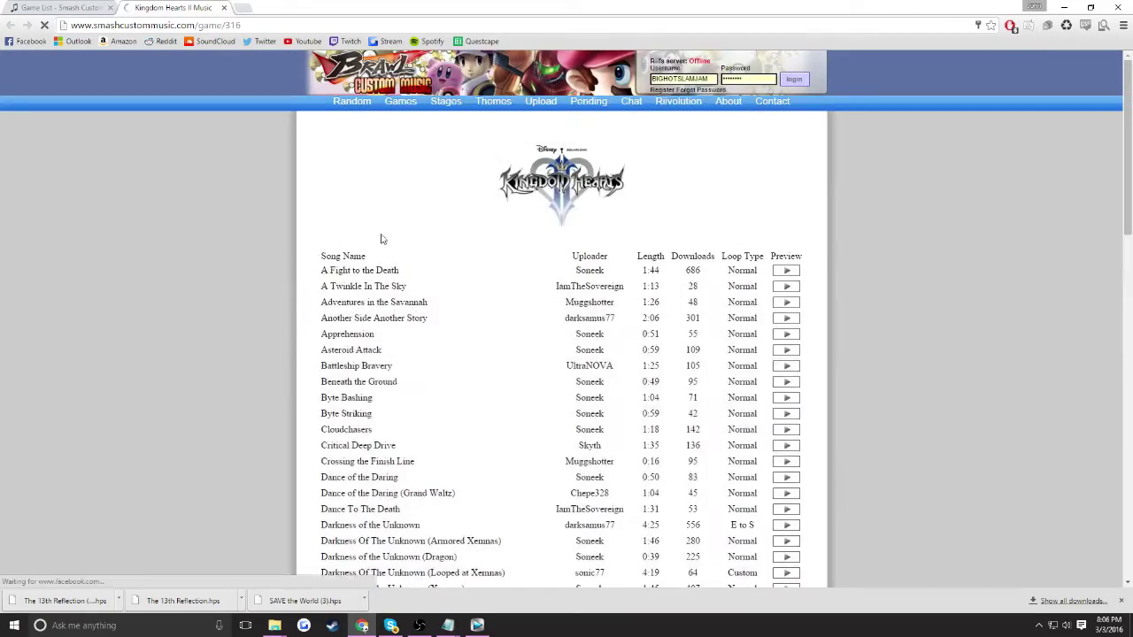
# Step: Find He's a Pirate in the Kingdom Hearts II list, preview it and open its song page in a new tab
pyautogui.scroll(-3, 368, 239)
pyautogui.scroll(-4, 1112, 329)
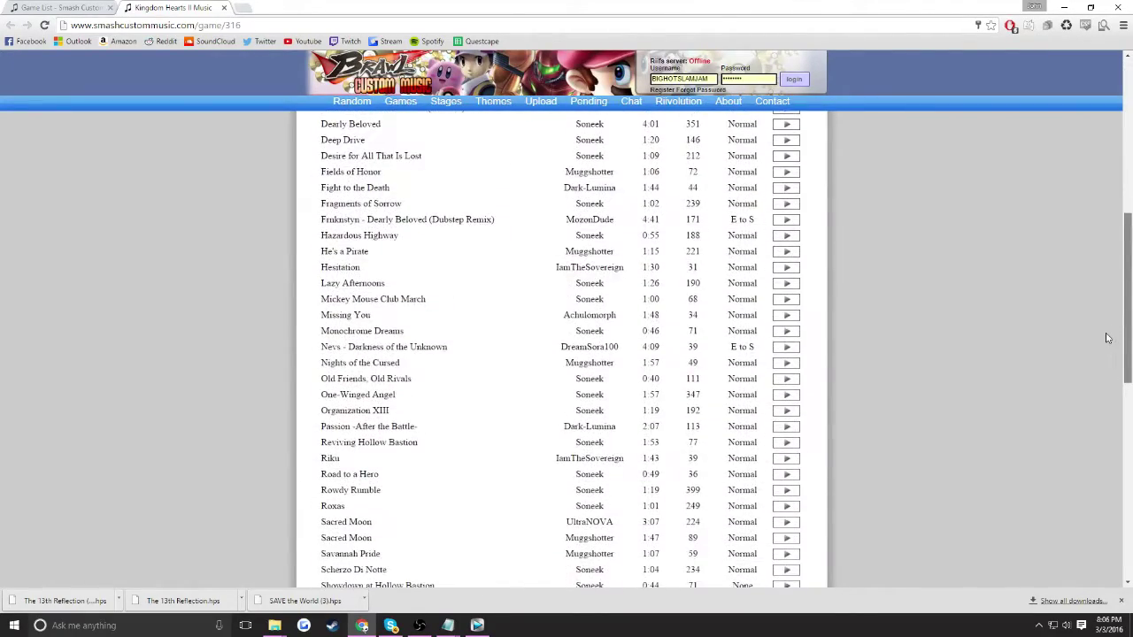
pyautogui.click(787, 252)
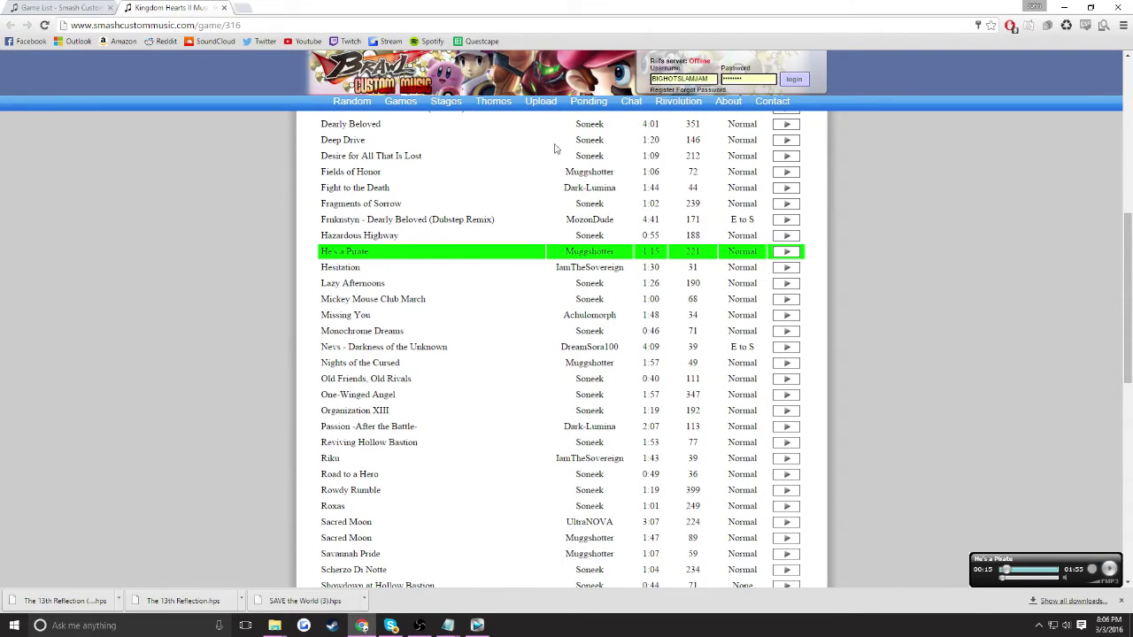
pyautogui.rightClick(350, 252)
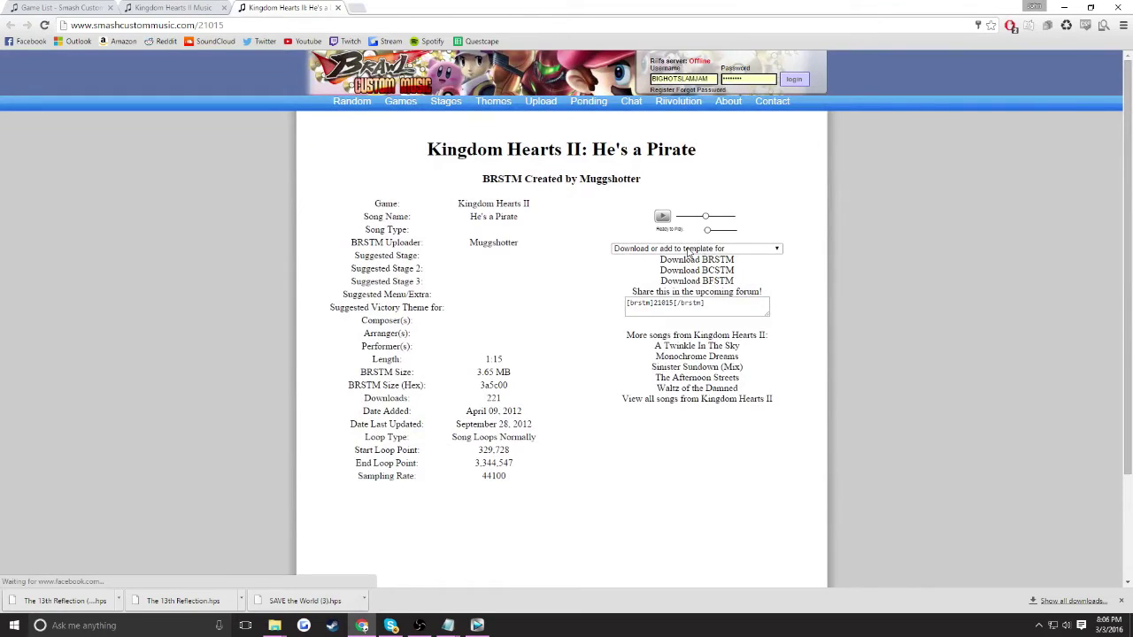
# Step: Download He's a Pirate as an HPS file for Super Smash Bros. Melee under its original name
pyautogui.click(715, 251)
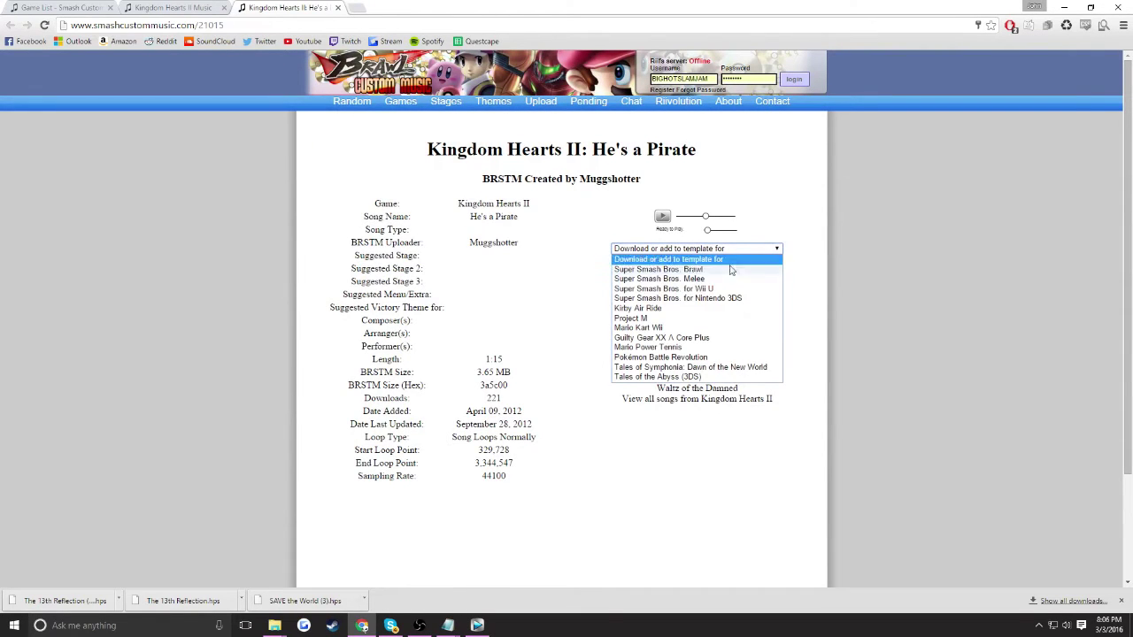
pyautogui.click(699, 279)
pyautogui.click(683, 258)
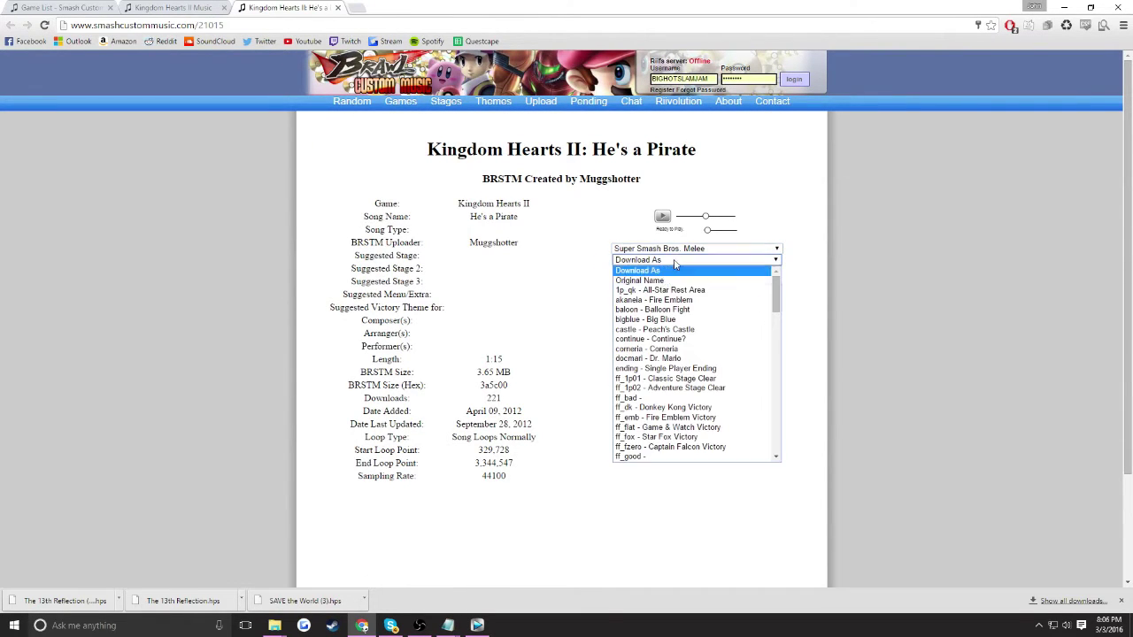
pyautogui.click(662, 280)
pyautogui.click(695, 260)
pyautogui.click(656, 281)
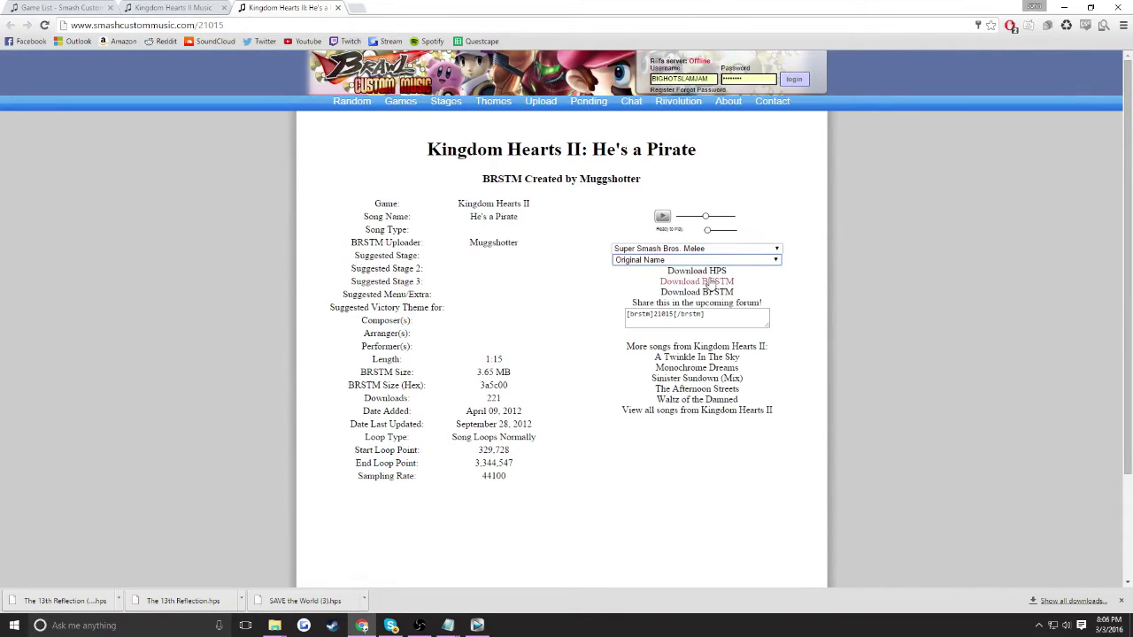
pyautogui.click(704, 273)
# Step: Place the downloaded He's a Pirate.hps on an empty area of the desktop and minimize the open windows
pyautogui.moveTo(691, 9); pyautogui.dragTo(809, 8)
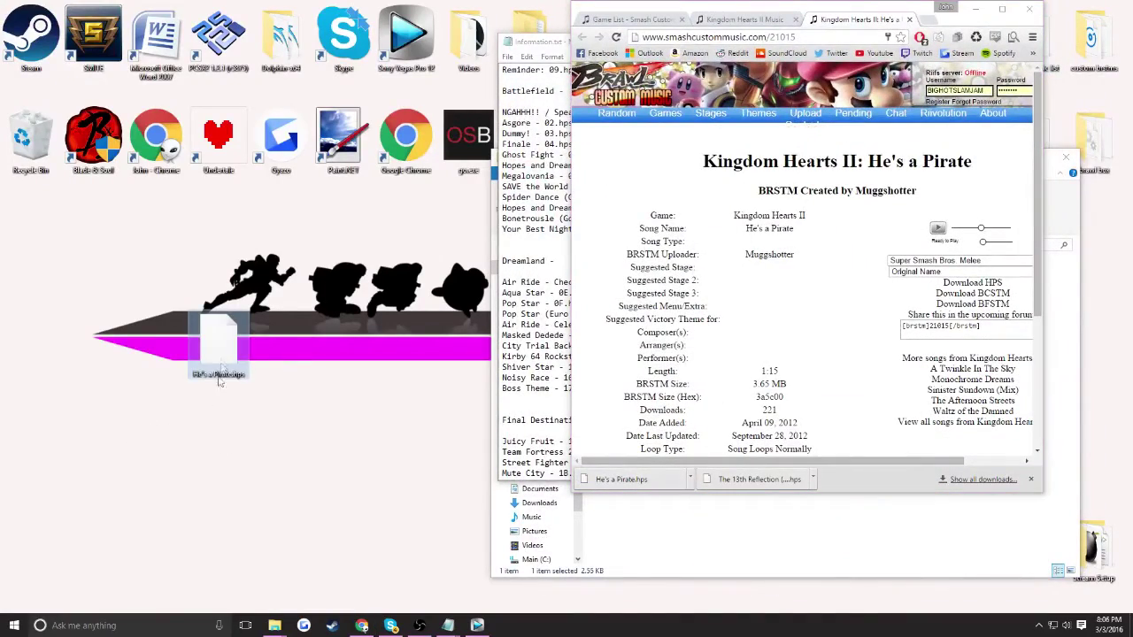
pyautogui.click(974, 8)
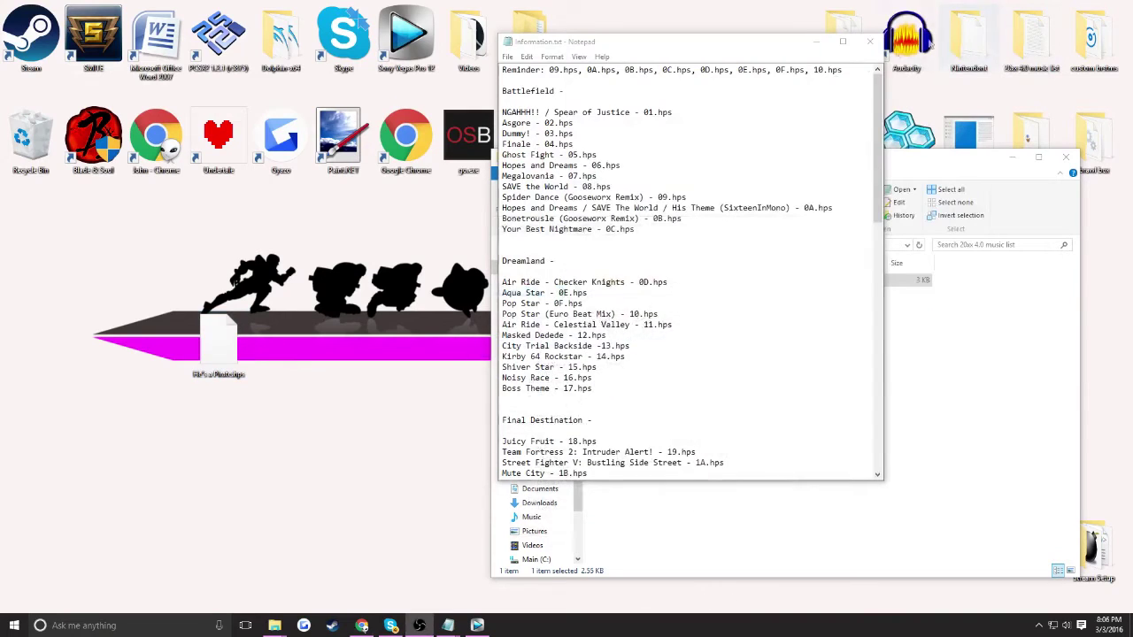
pyautogui.click(816, 42)
pyautogui.click(1011, 156)
pyautogui.moveTo(218, 345); pyautogui.dragTo(468, 443)
# Step: Rename the He's a Pirate.hps file on the desktop to 4D.hps
pyautogui.rightClick(467, 444)
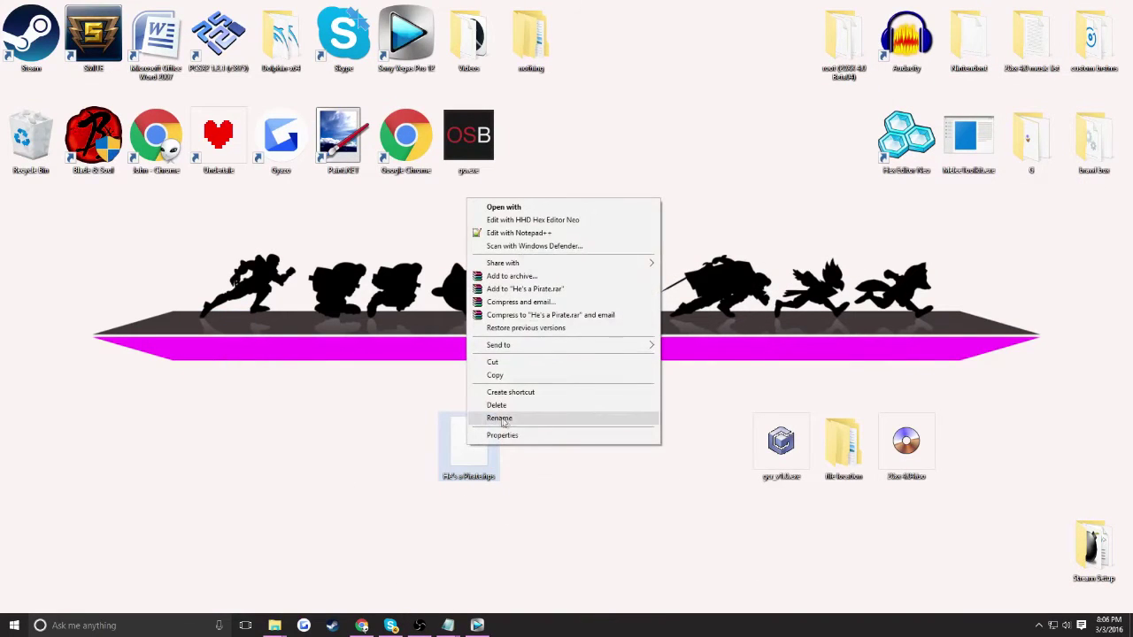
pyautogui.click(501, 419)
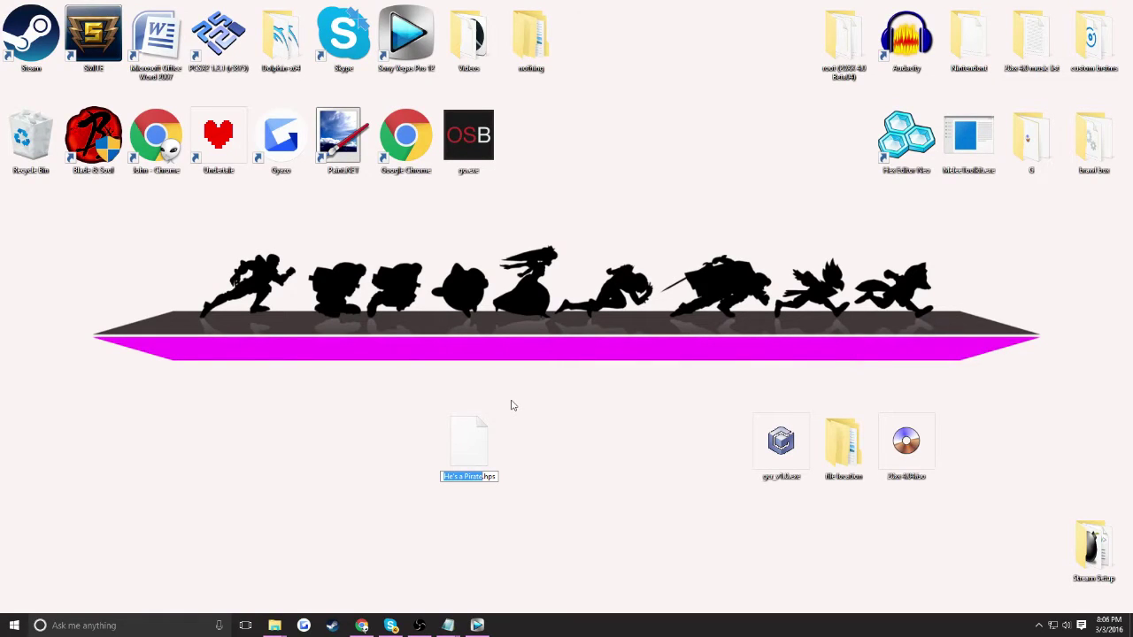
pyautogui.write('40')
pyautogui.press('Return')
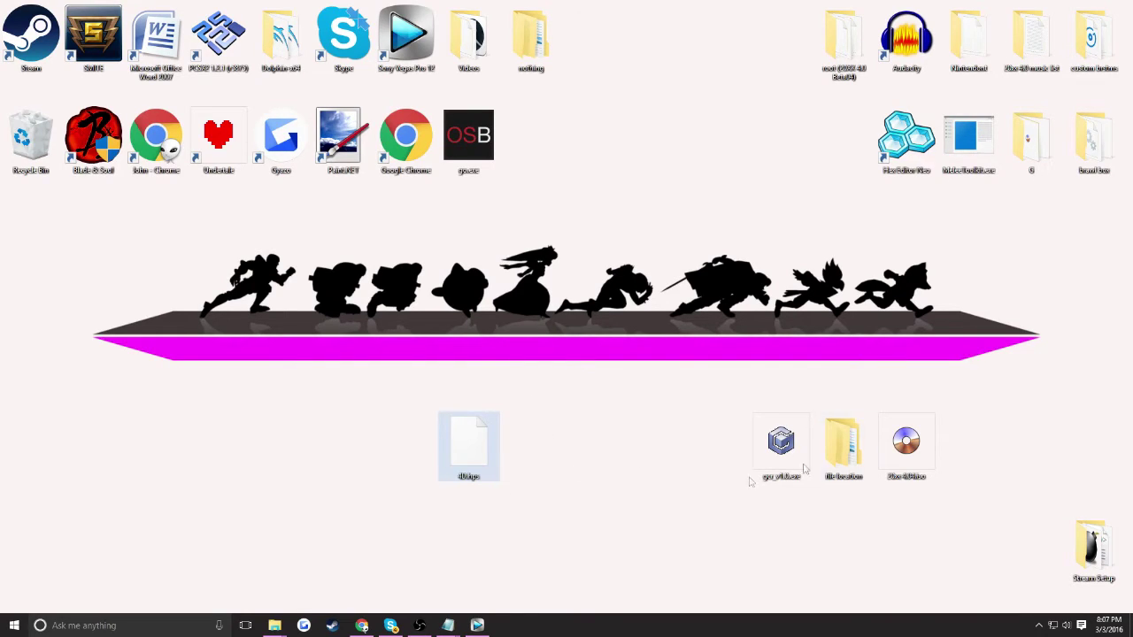
# Step: Open Information.txt from the 20xx 4.0 music list folder and place the text cursor in the Hidden Suprises section at the end
pyautogui.doubleClick(1031, 40)
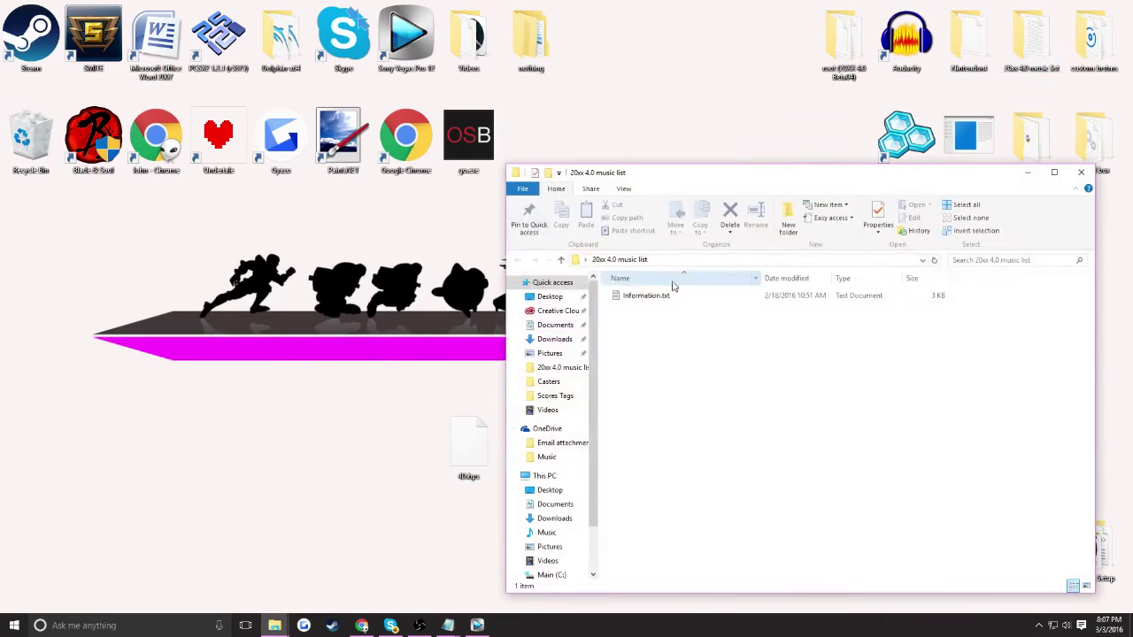
pyautogui.doubleClick(655, 295)
pyautogui.moveTo(878, 141); pyautogui.dragTo(879, 395)
pyautogui.click(587, 454)
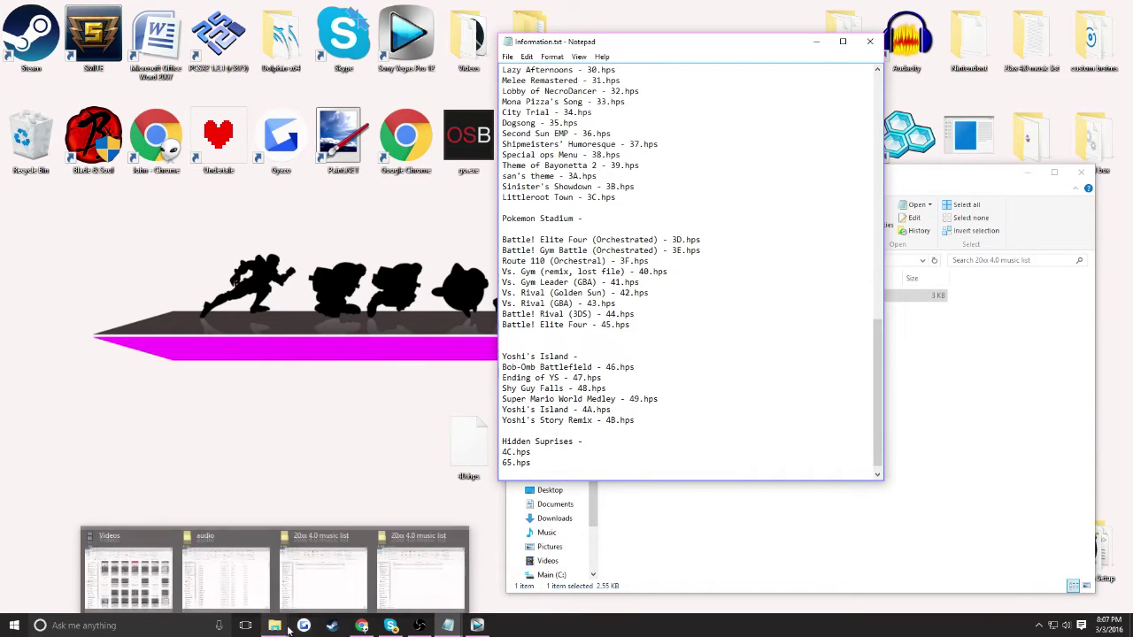
# Step: Copy the song page title "Kingdom Hearts II: He's a Pirate" from Chrome and paste it at the end of the Information.txt list
pyautogui.click(362, 625)
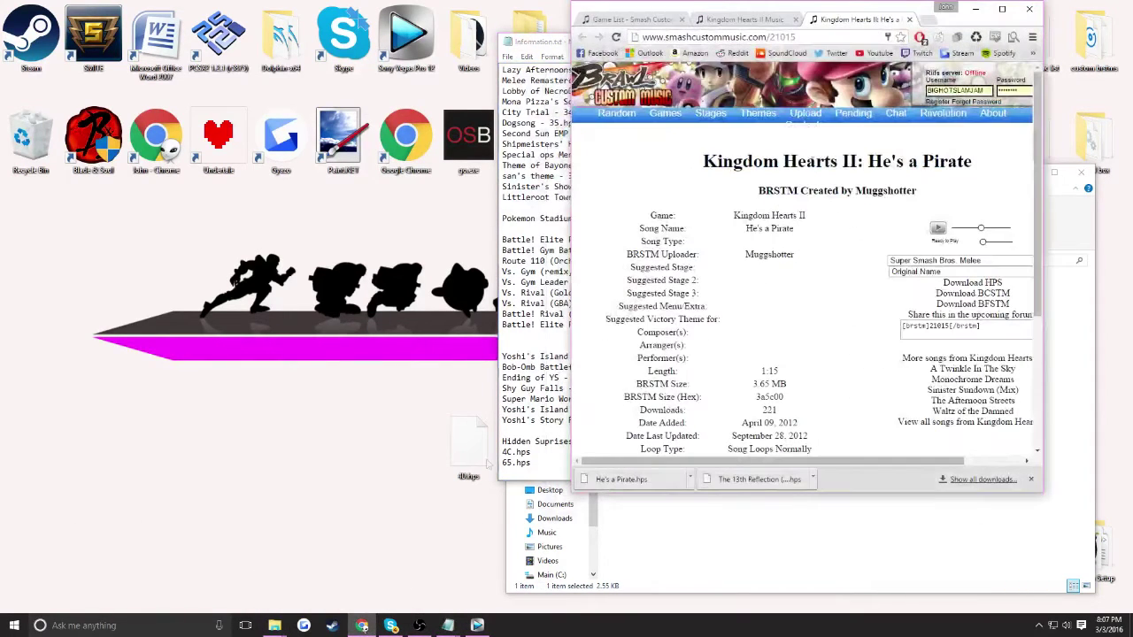
pyautogui.tripleClick(684, 162)
pyautogui.hotkey('ctrl', 'c')
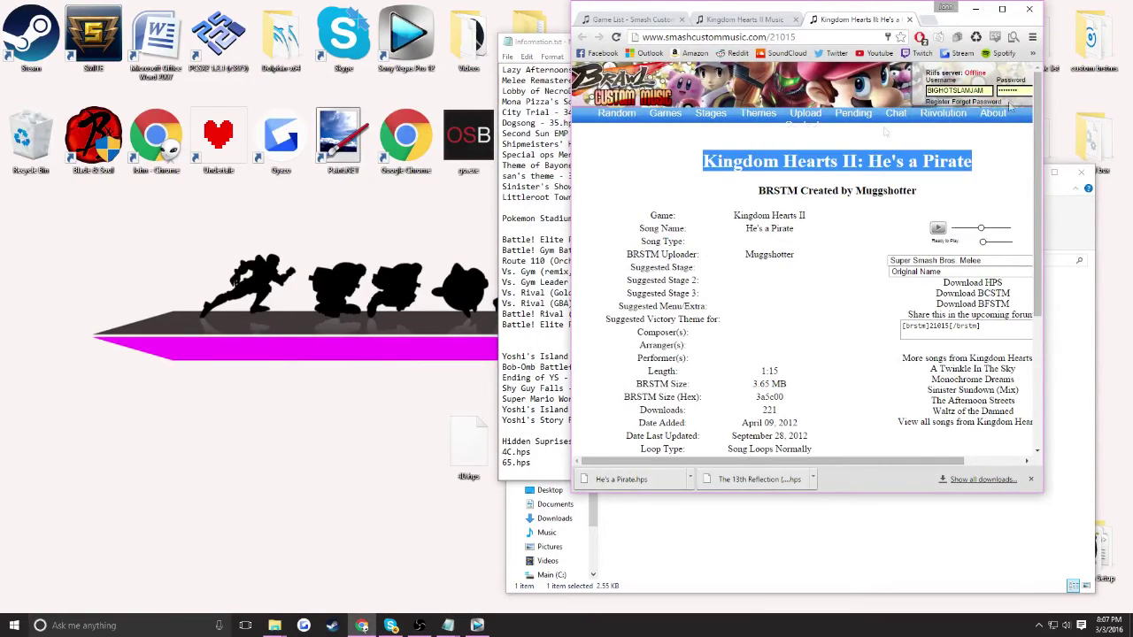
pyautogui.click(974, 9)
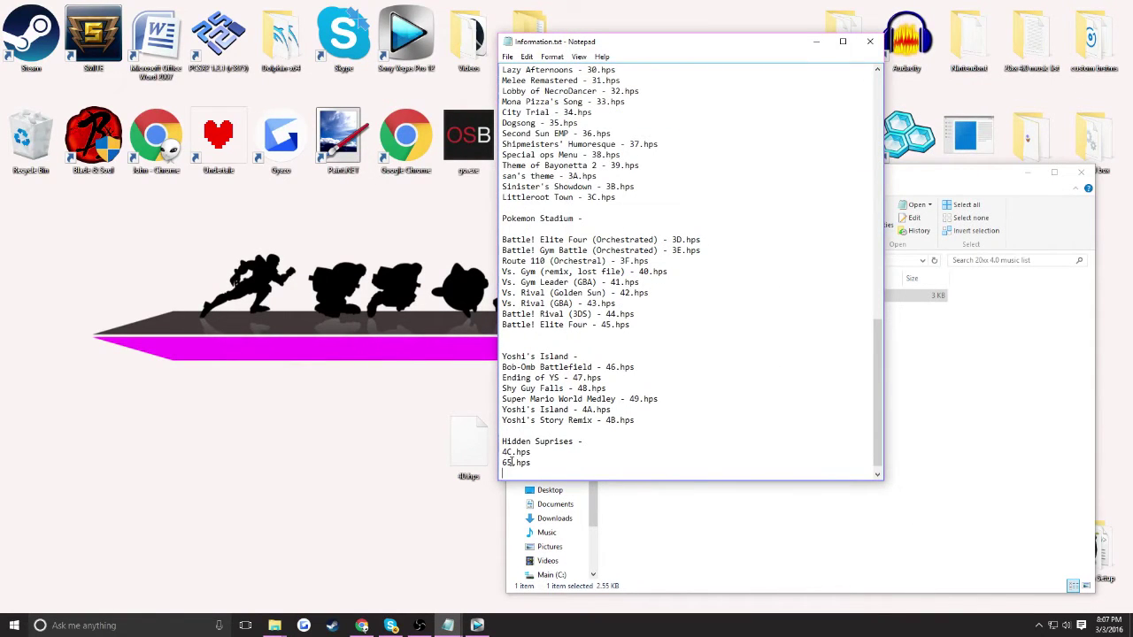
pyautogui.press('Return')
pyautogui.hotkey('ctrl', 'v')
pyautogui.click(815, 42)
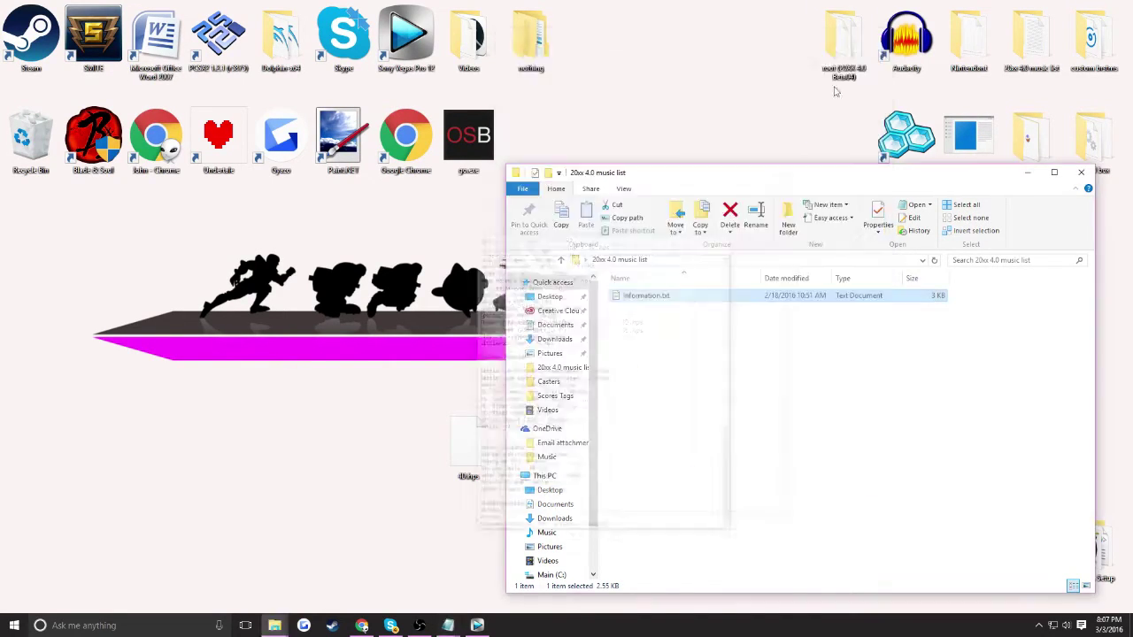
# Step: Open the audio folder inside file location's root and arrange its window so 4D.hps and the desktop file are both accessible
pyautogui.click(1026, 173)
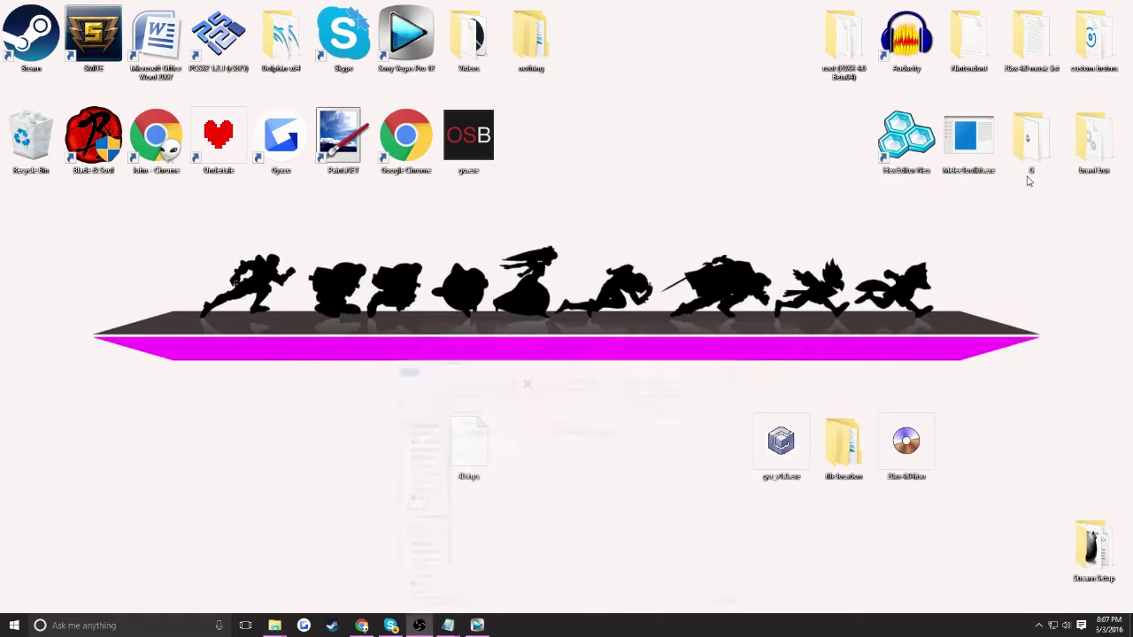
pyautogui.doubleClick(857, 460)
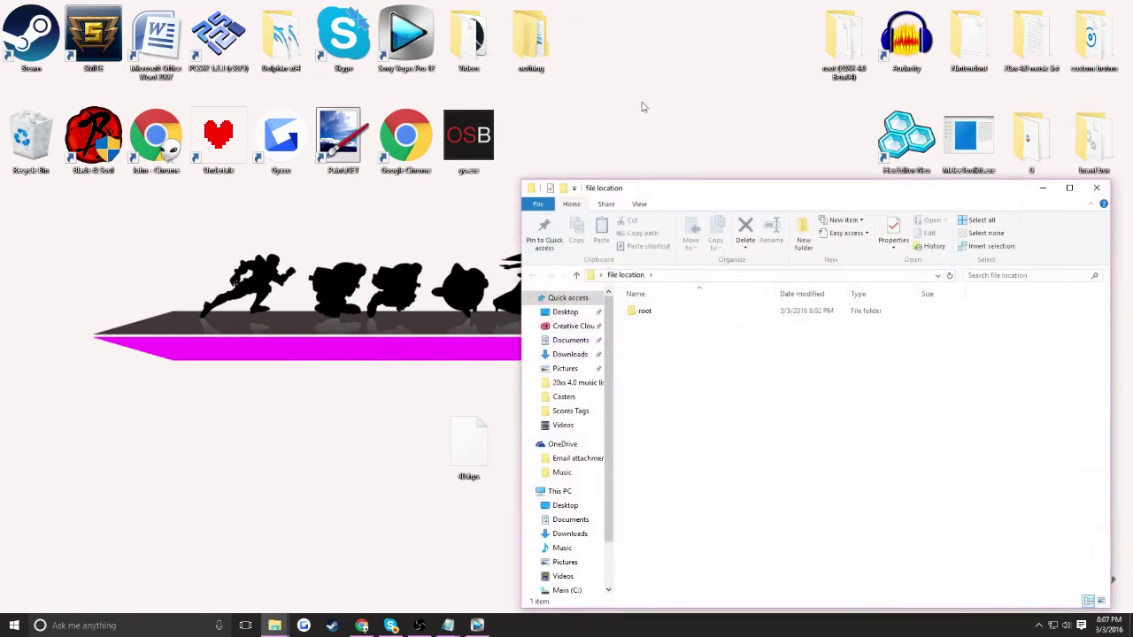
pyautogui.doubleClick(645, 313)
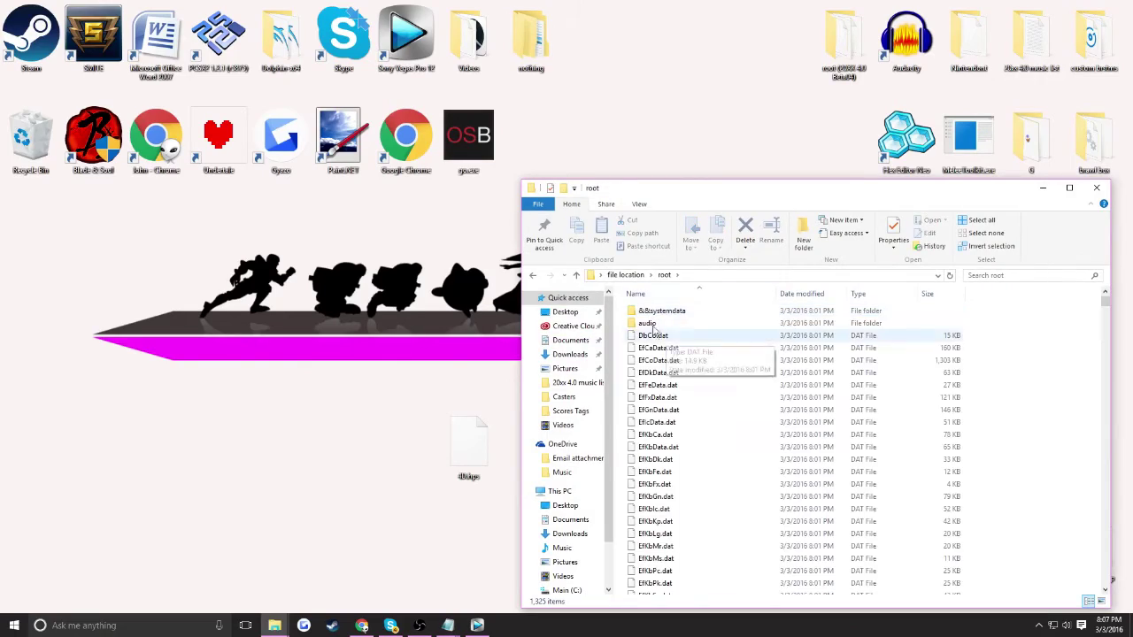
pyautogui.click(651, 324)
pyautogui.doubleClick(653, 323)
pyautogui.moveTo(720, 194); pyautogui.dragTo(682, 1)
pyautogui.moveTo(972, 5); pyautogui.dragTo(925, 25)
pyautogui.moveTo(1097, 155); pyautogui.dragTo(1054, 188)
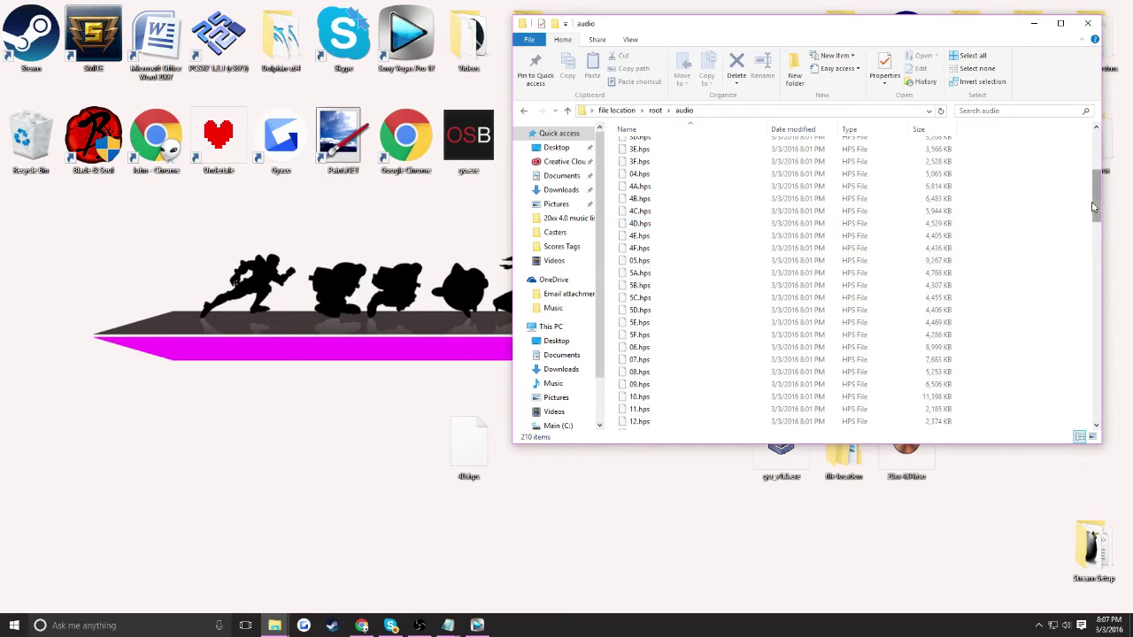
pyautogui.moveTo(1095, 209); pyautogui.dragTo(1096, 207)
# Step: Move 4D.hps from the desktop into the audio folder, replacing the existing file, and minimize the folder window
pyautogui.moveTo(485, 416); pyautogui.dragTo(996, 242)
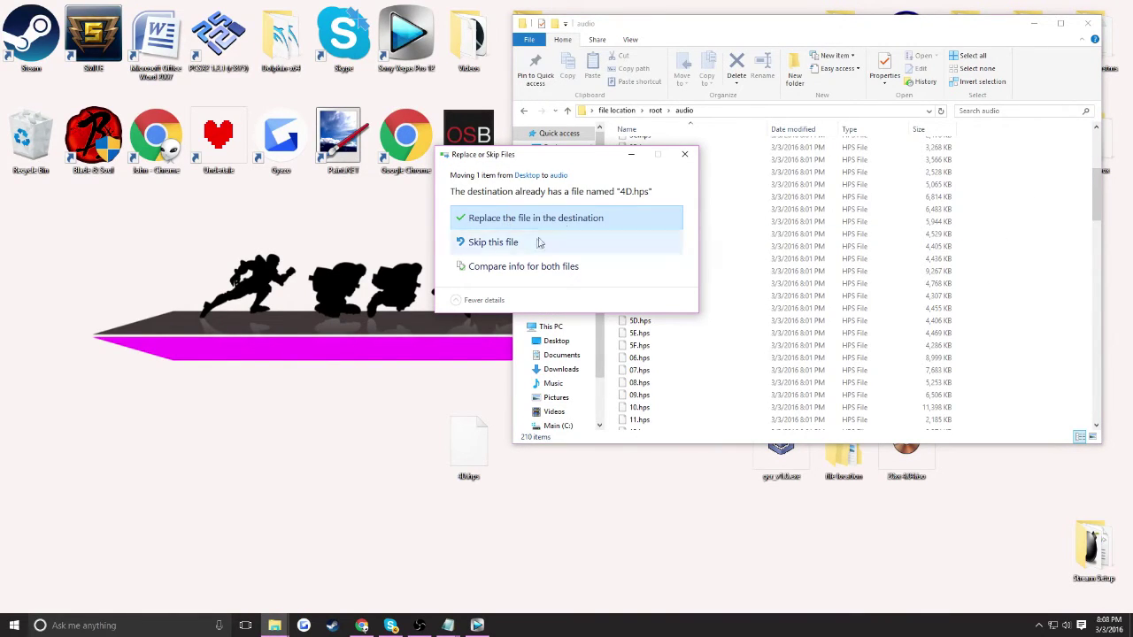
pyautogui.click(558, 221)
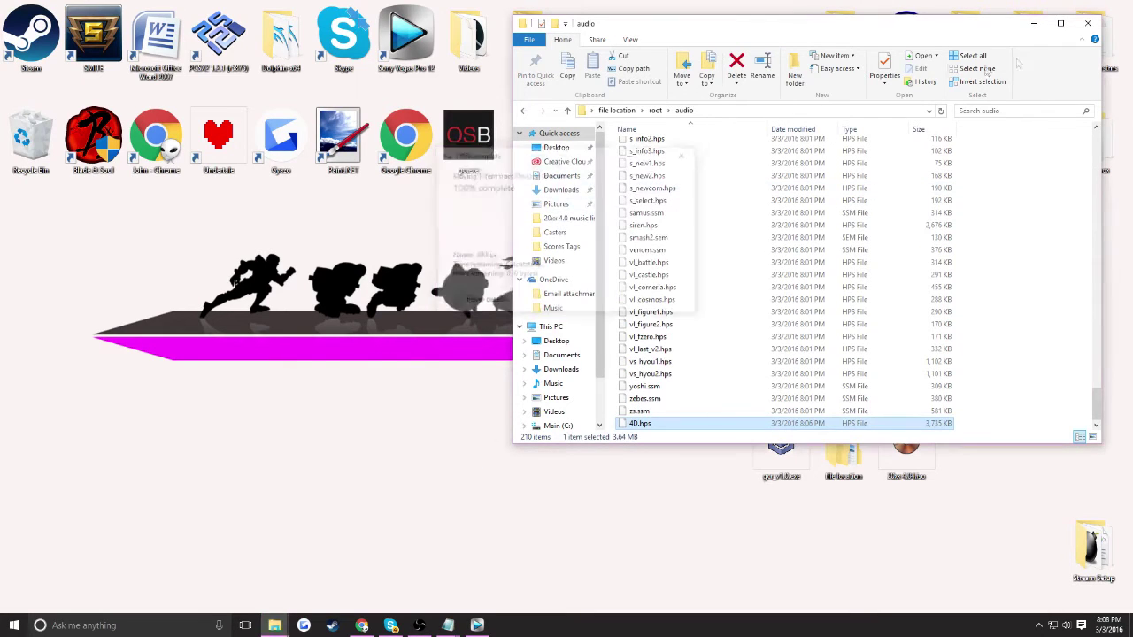
pyautogui.click(1034, 24)
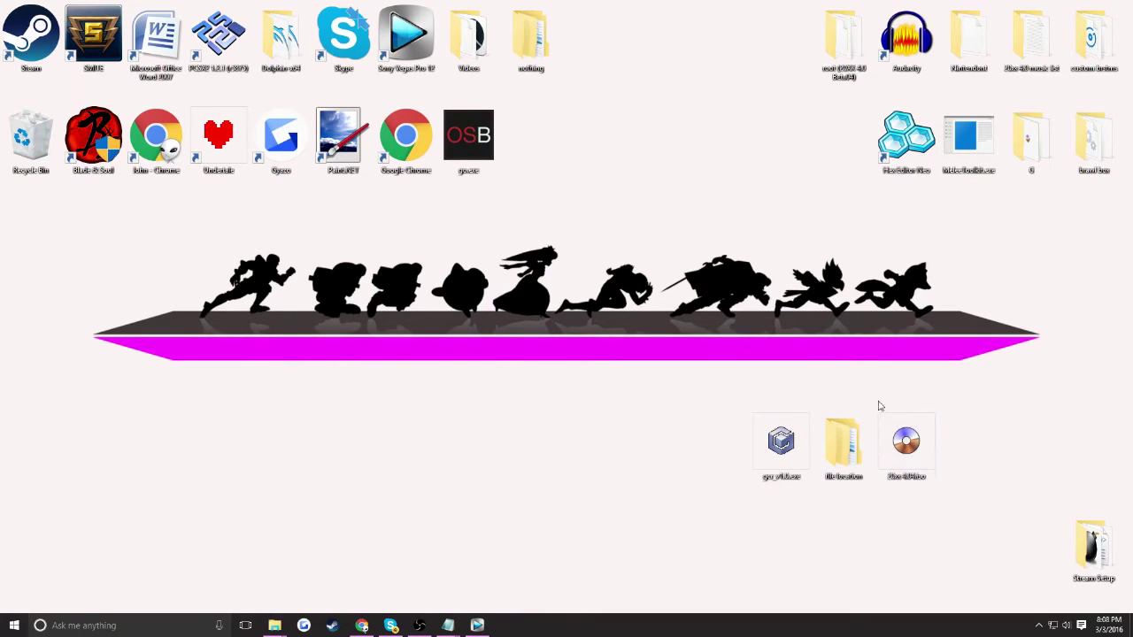
# Step: Move the 20XX ISO beside the "nothing" folder on the desktop and launch GCRebuilder
pyautogui.moveTo(903, 438); pyautogui.dragTo(593, 44)
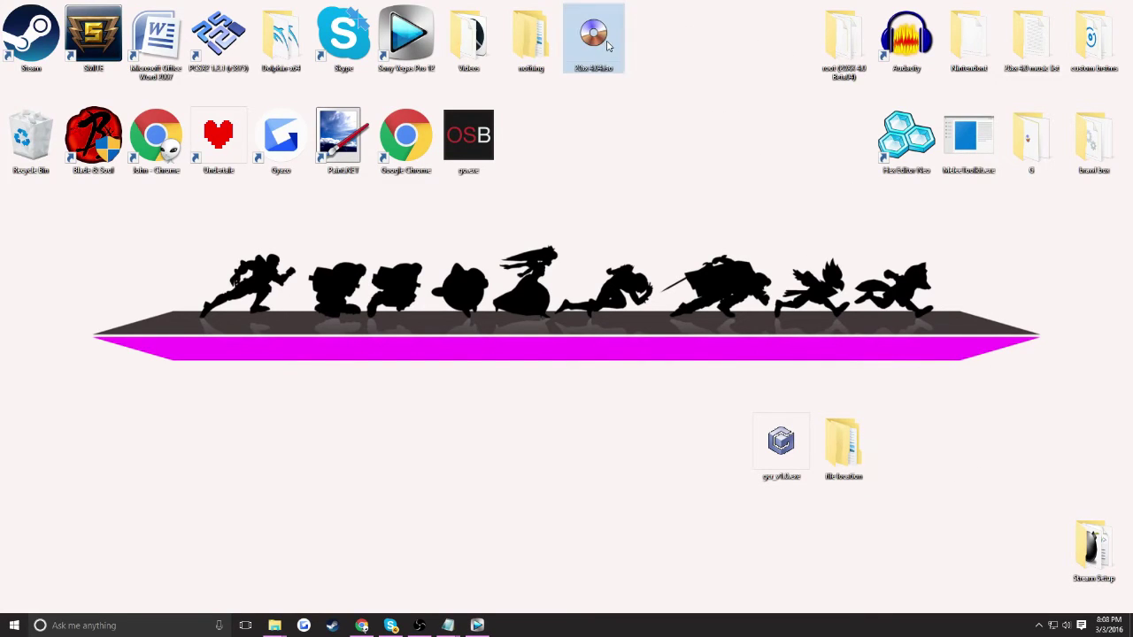
pyautogui.doubleClick(780, 442)
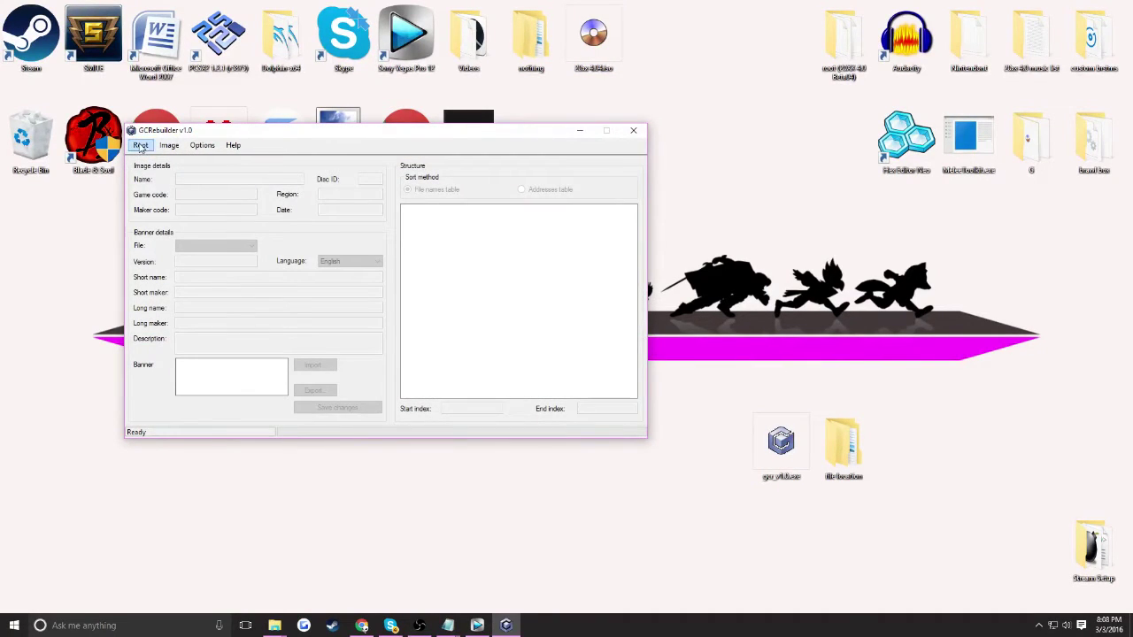
# Step: Load the exported root folder containing the modified audio files into GCRebuilder
pyautogui.click(140, 145)
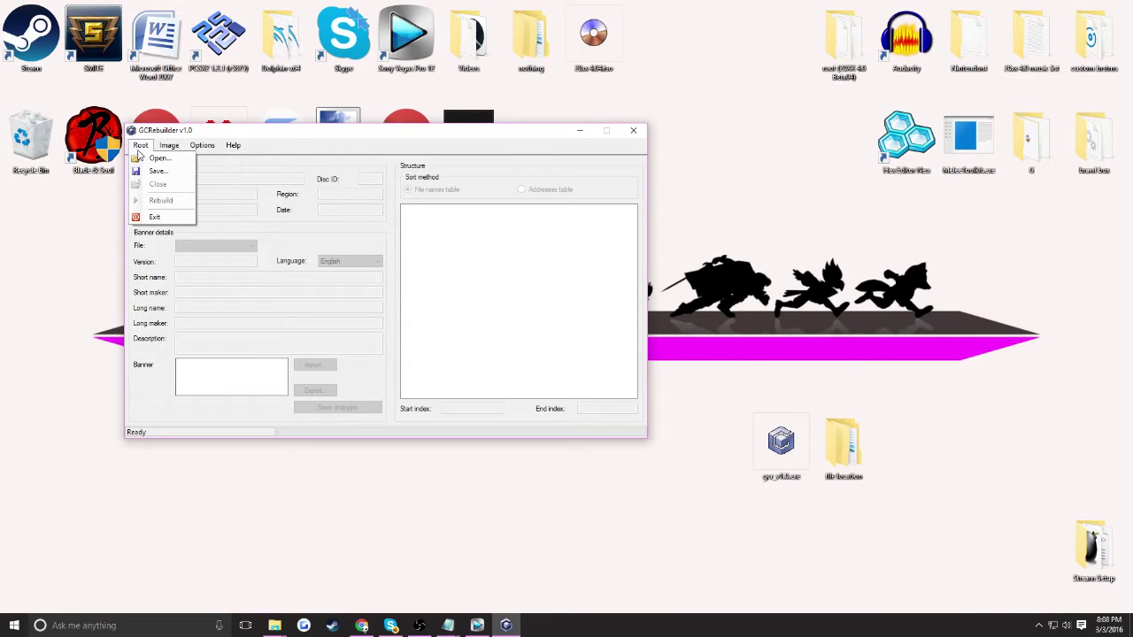
pyautogui.click(156, 158)
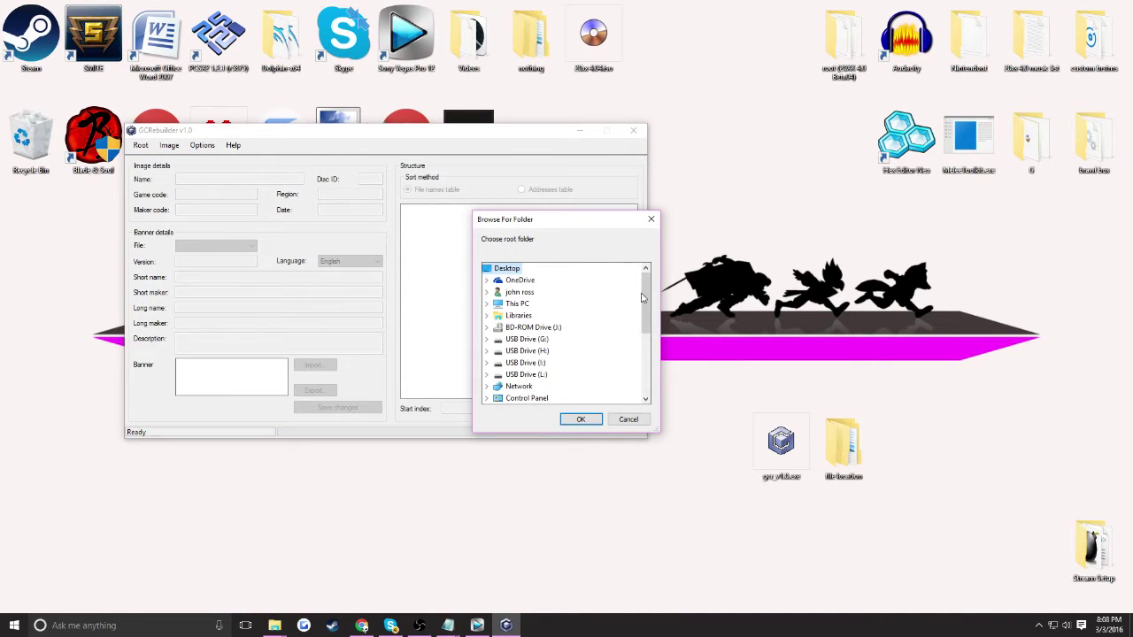
pyautogui.moveTo(645, 299); pyautogui.dragTo(645, 352)
pyautogui.click(523, 351)
pyautogui.click(524, 351)
pyautogui.click(581, 418)
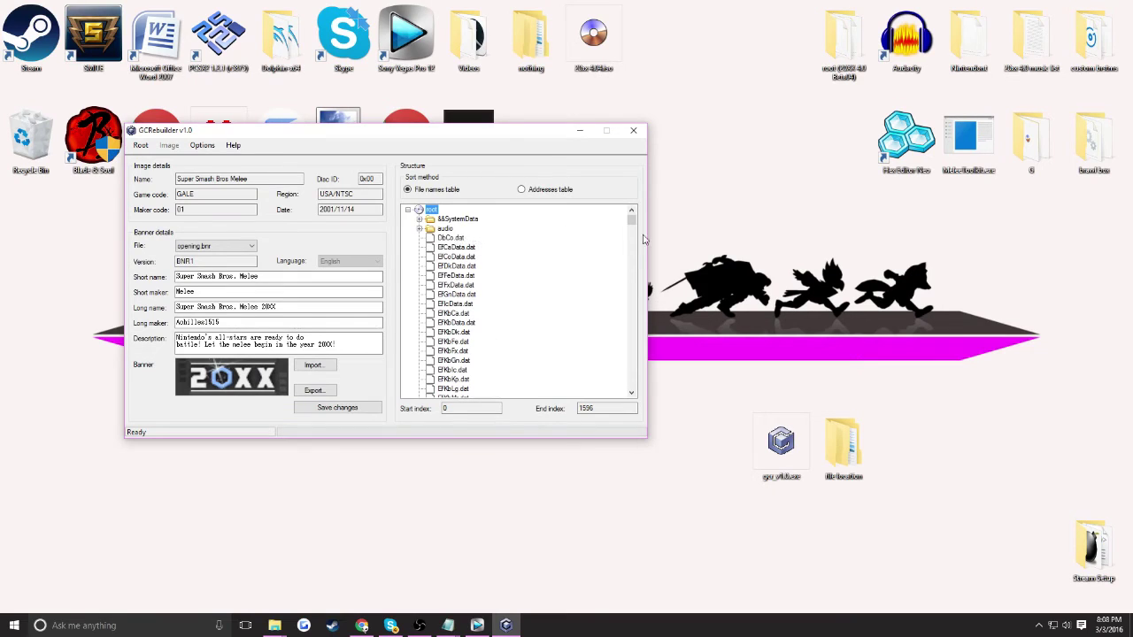
# Step: Examine the audio folder's .hps files in the loaded root structure and collapse the folder
pyautogui.scroll(-8, 633, 229)
pyautogui.scroll(8, 634, 229)
pyautogui.click(445, 228)
pyautogui.doubleClick(445, 228)
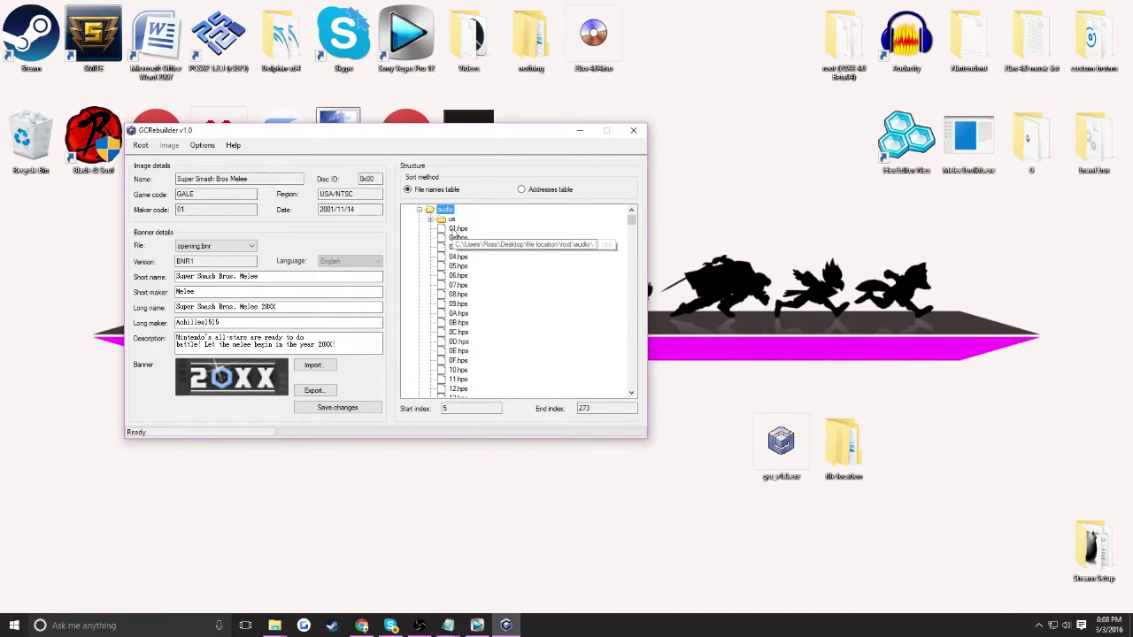
pyautogui.moveTo(631, 225); pyautogui.dragTo(522, 226)
pyautogui.doubleClick(445, 228)
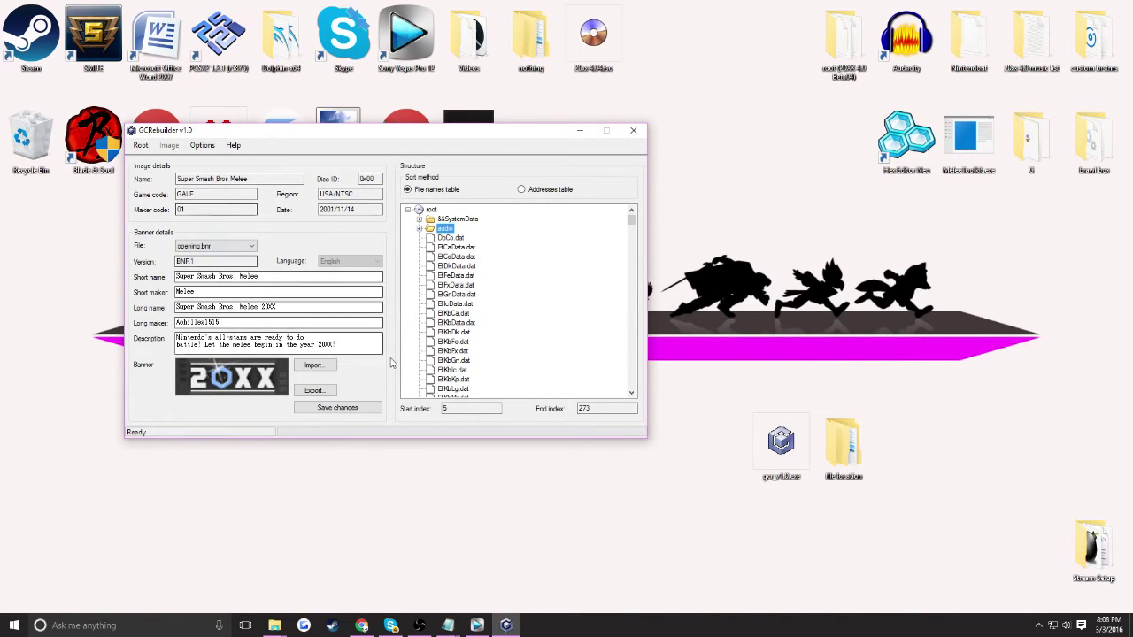
# Step: Select the root entry and set the output image to a new GameCube ISO on the desktop named "the new iso"
pyautogui.click(141, 146)
pyautogui.click(141, 147)
pyautogui.click(141, 147)
pyautogui.click(142, 147)
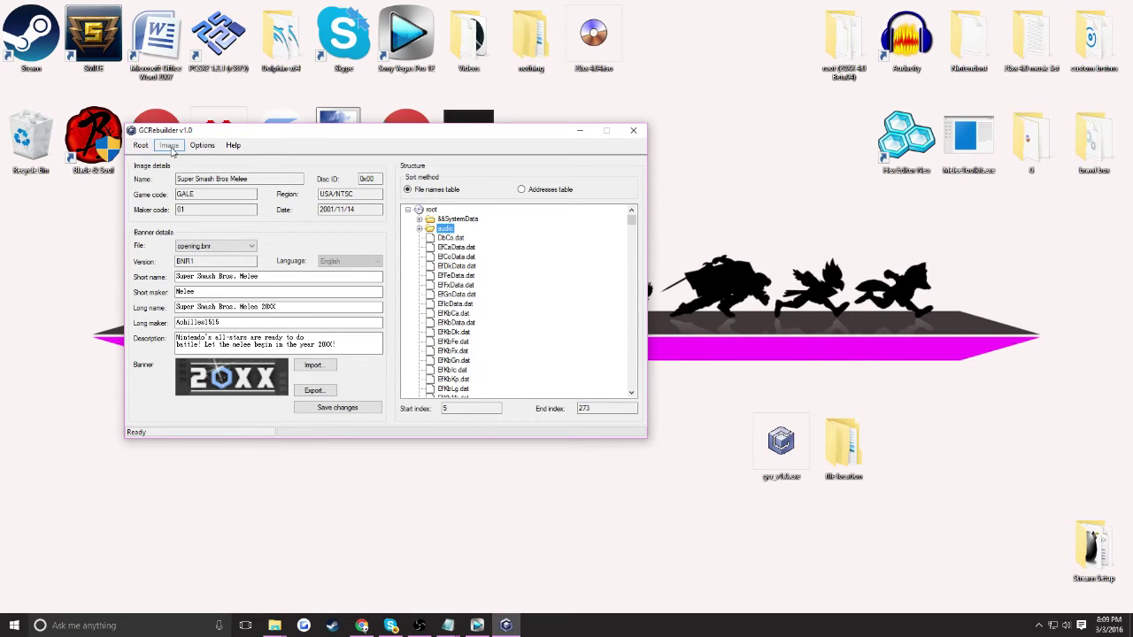
pyautogui.click(431, 210)
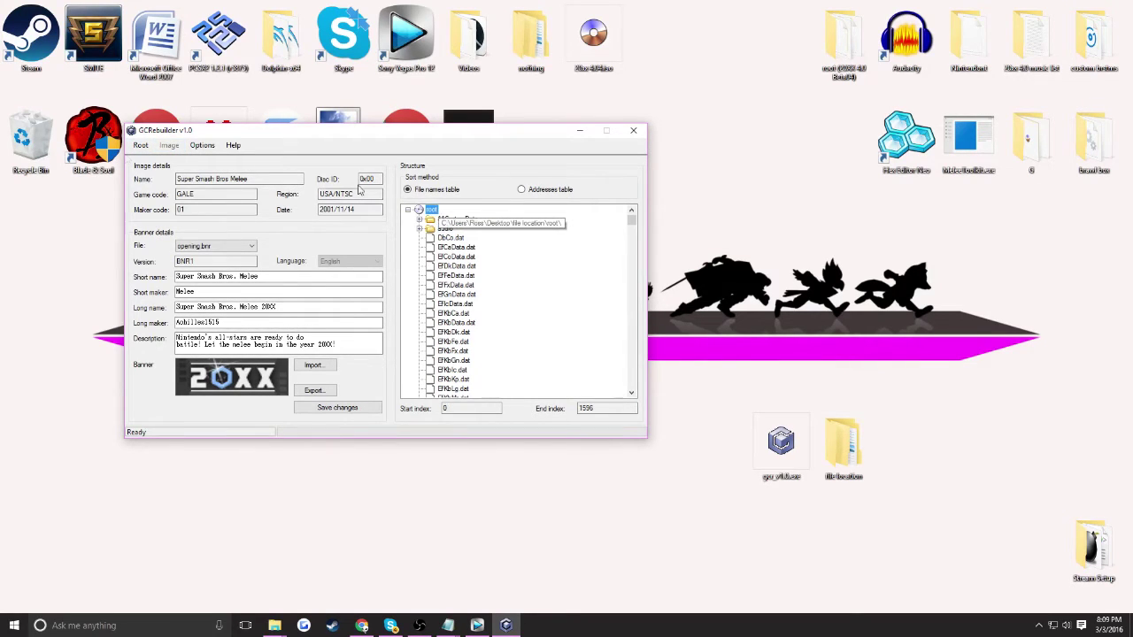
pyautogui.click(141, 146)
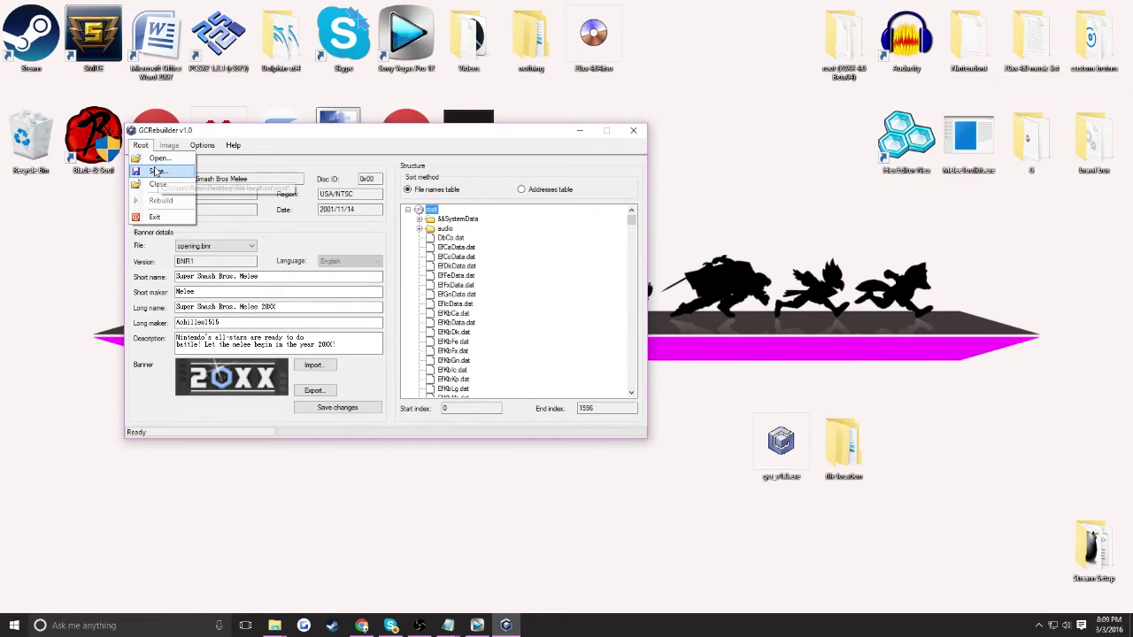
pyautogui.click(155, 171)
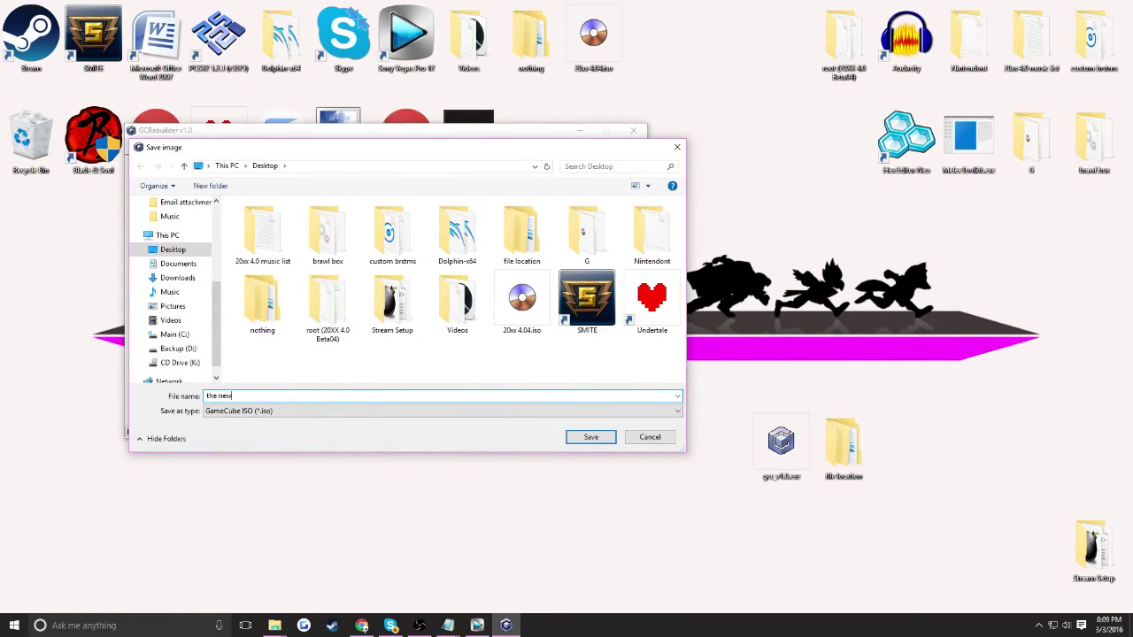
pyautogui.press('Return')
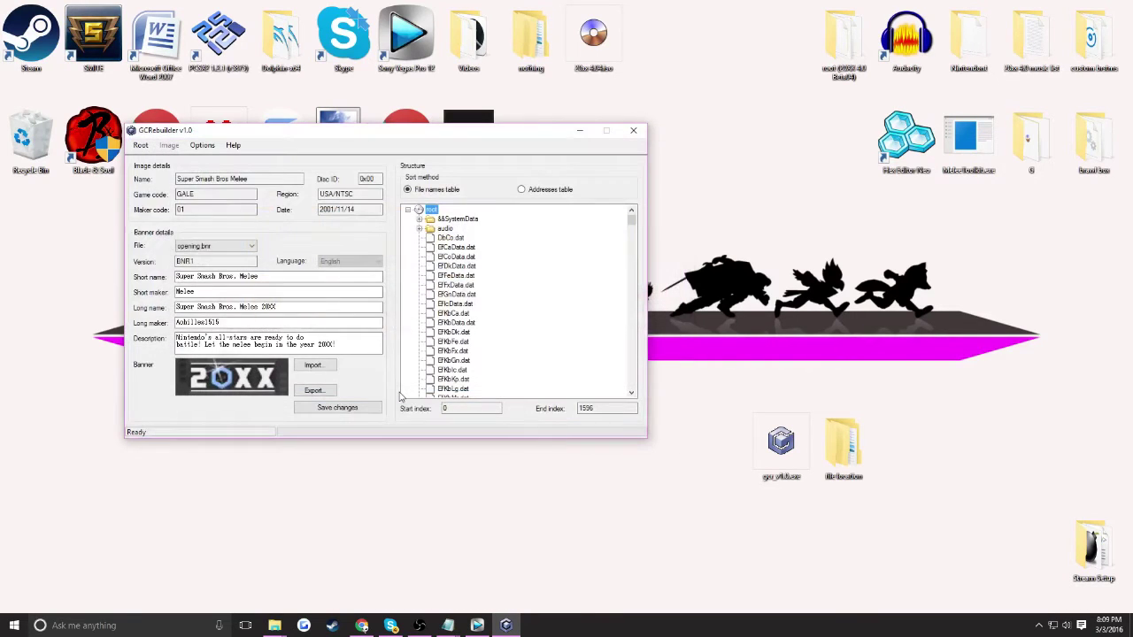
# Step: Rebuild the ISO from the loaded root folder and dismiss the completion message
pyautogui.click(141, 146)
pyautogui.click(159, 200)
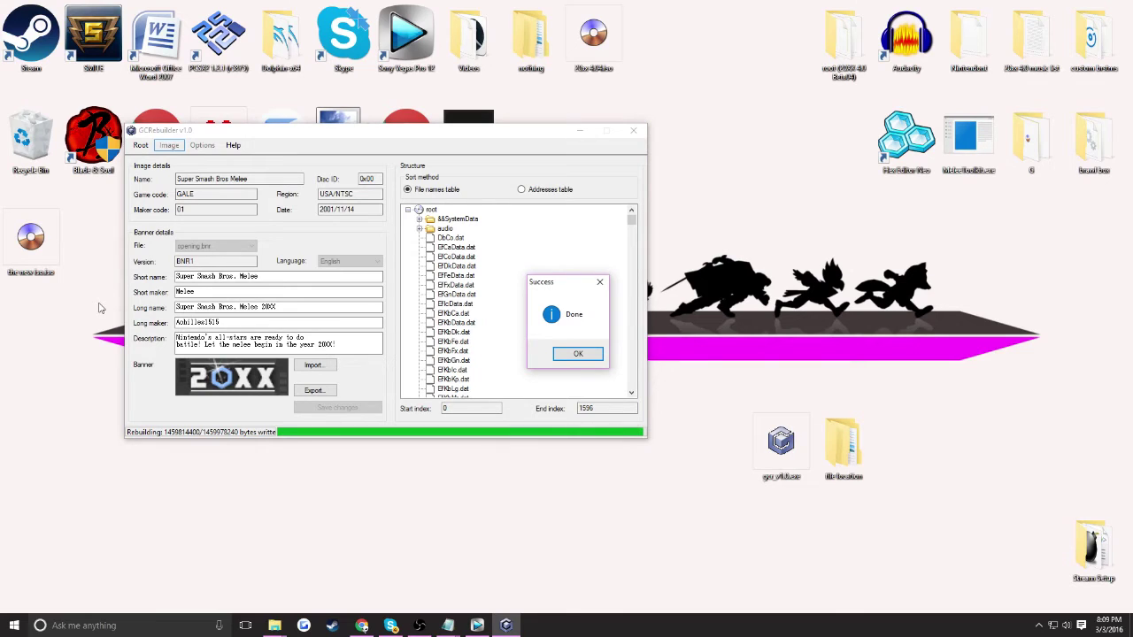
pyautogui.click(578, 356)
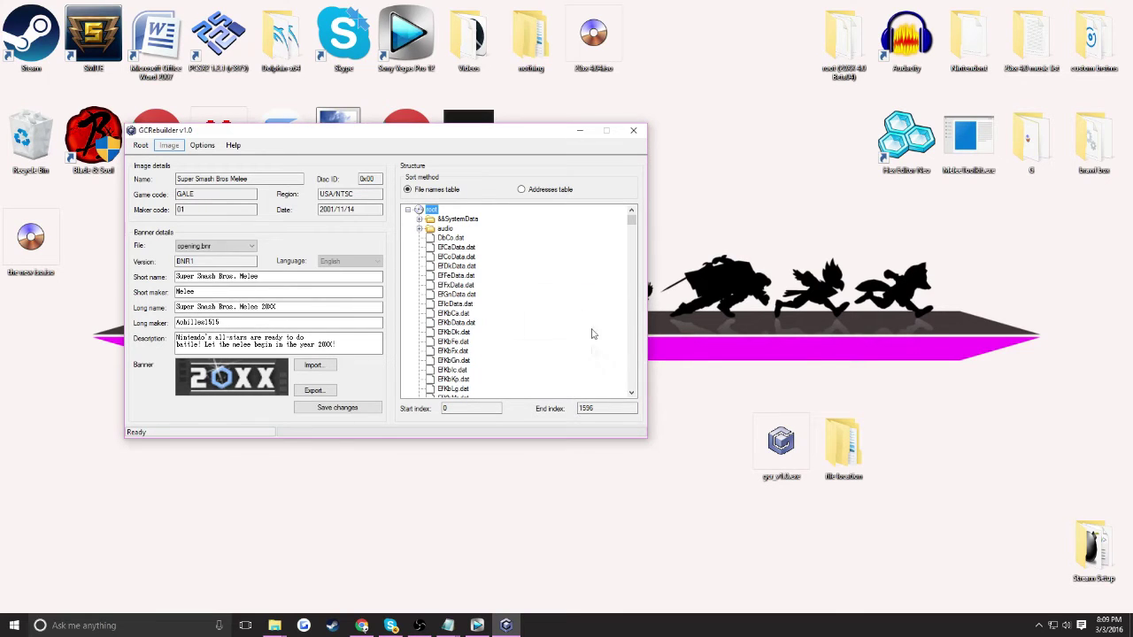
# Step: Move the new ISO to the free desktop space near Hex Editor Neo and check the G folder of game images
pyautogui.click(579, 130)
pyautogui.moveTo(16, 270); pyautogui.dragTo(748, 180)
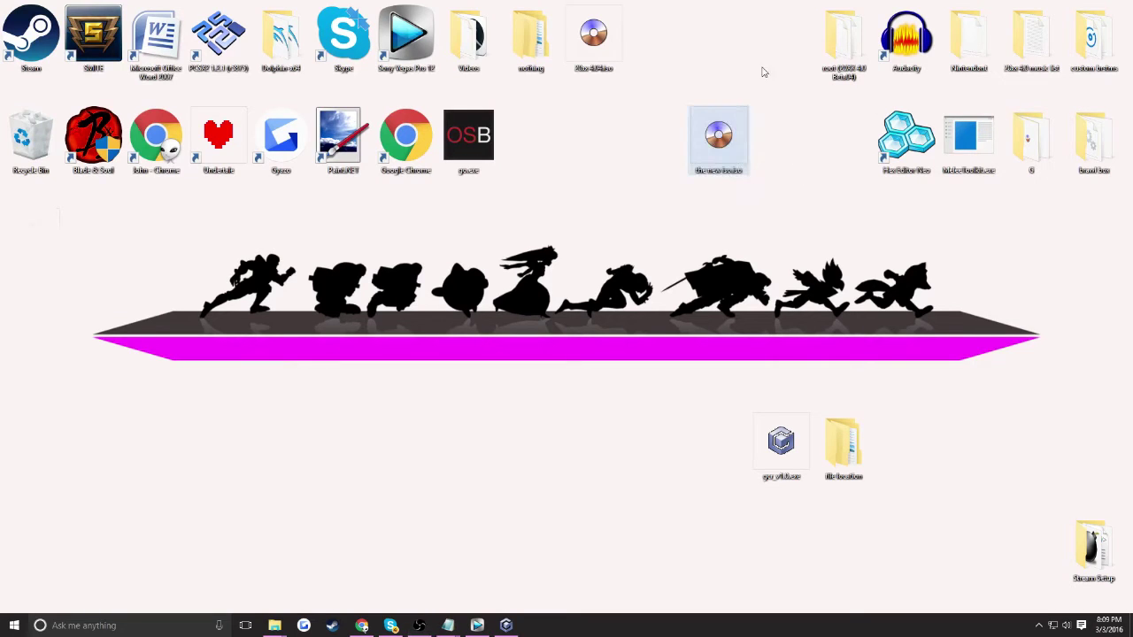
pyautogui.click(1032, 142)
pyautogui.doubleClick(1031, 142)
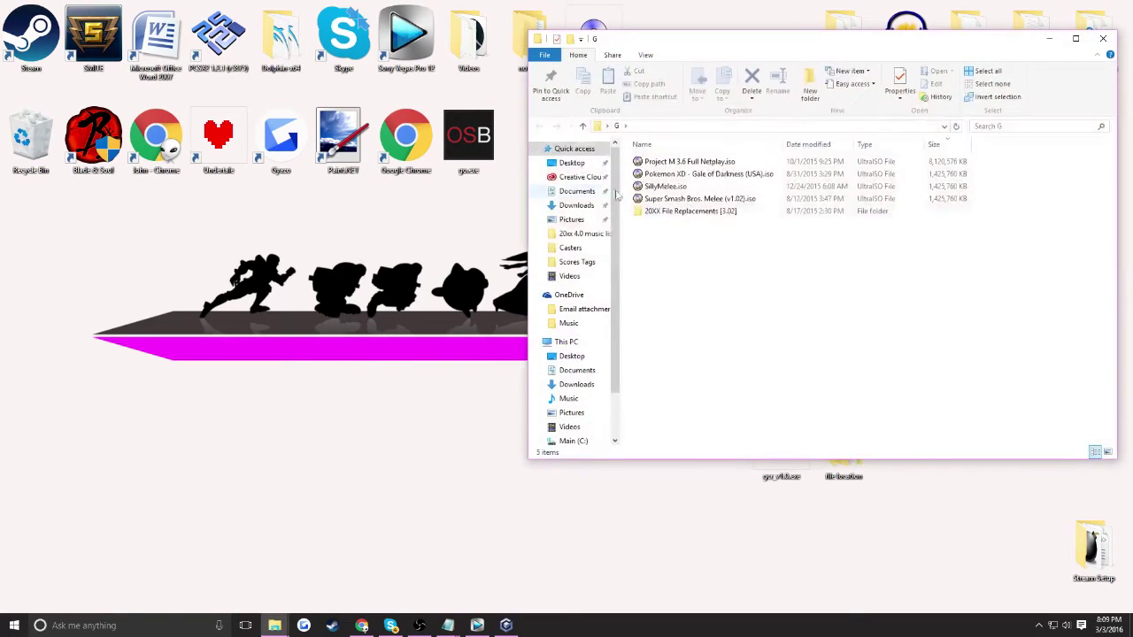
pyautogui.click(1060, 46)
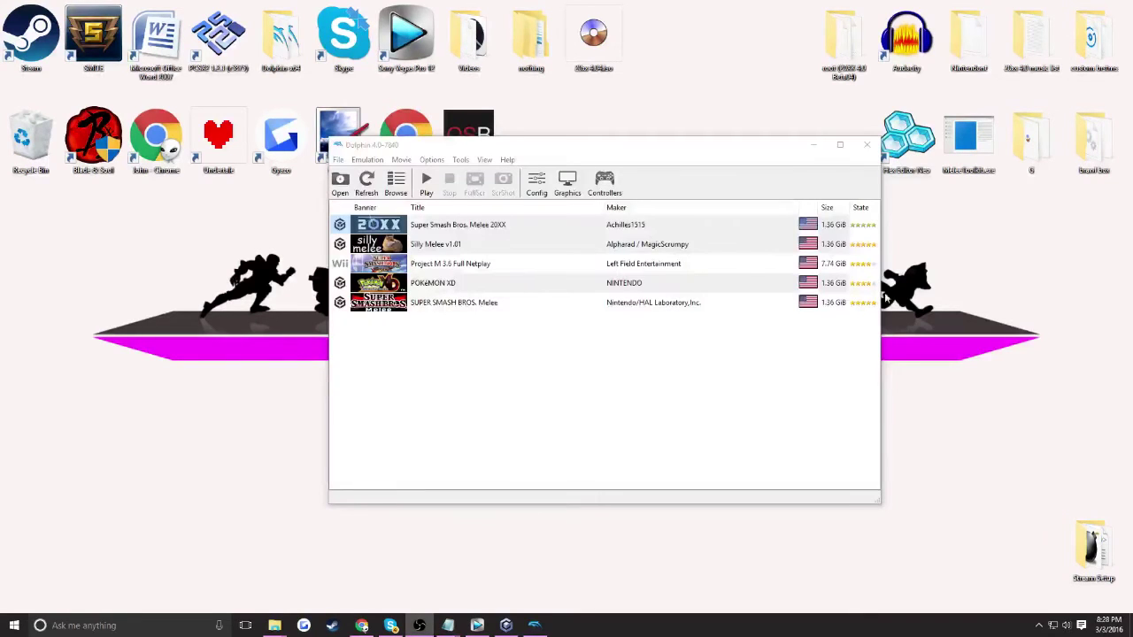
# Step: Launch Super Smash Bros. Melee 20XX in Dolphin and maximize the game window
pyautogui.doubleClick(497, 228)
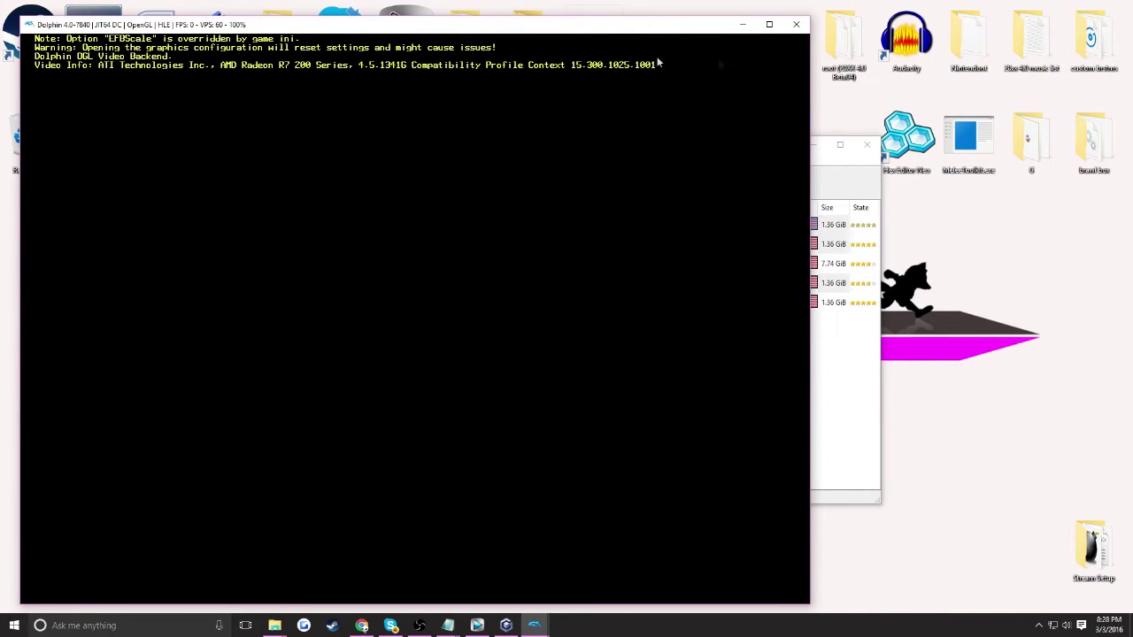
pyautogui.click(771, 27)
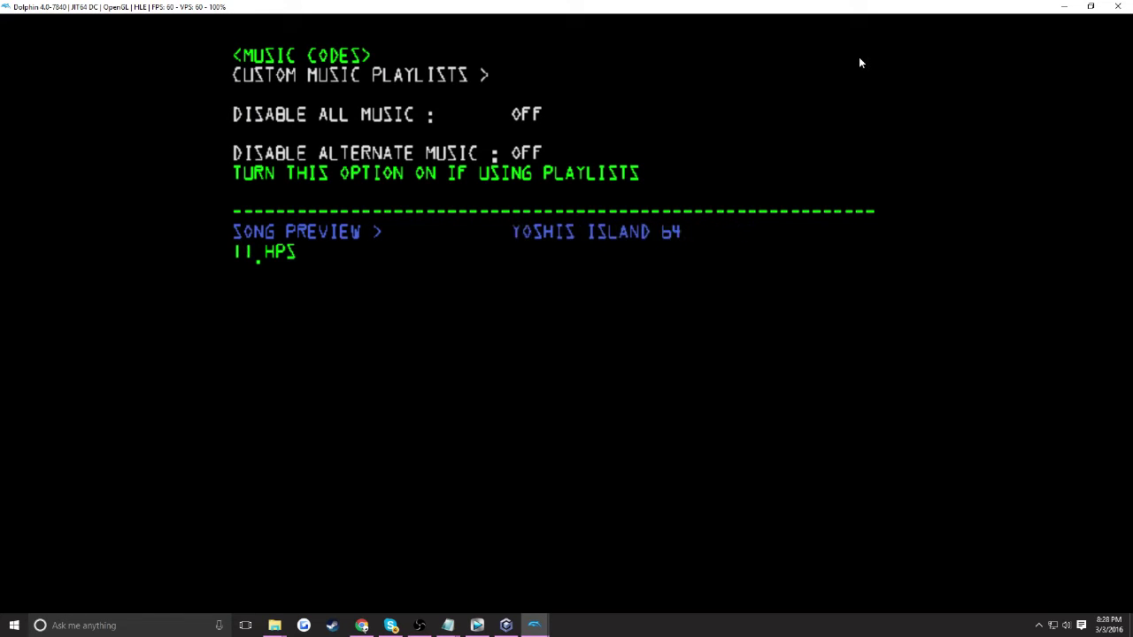
pyautogui.moveTo(843, 7); pyautogui.dragTo(600, 205)
pyautogui.doubleClick(753, 204)
pyautogui.click(968, 28)
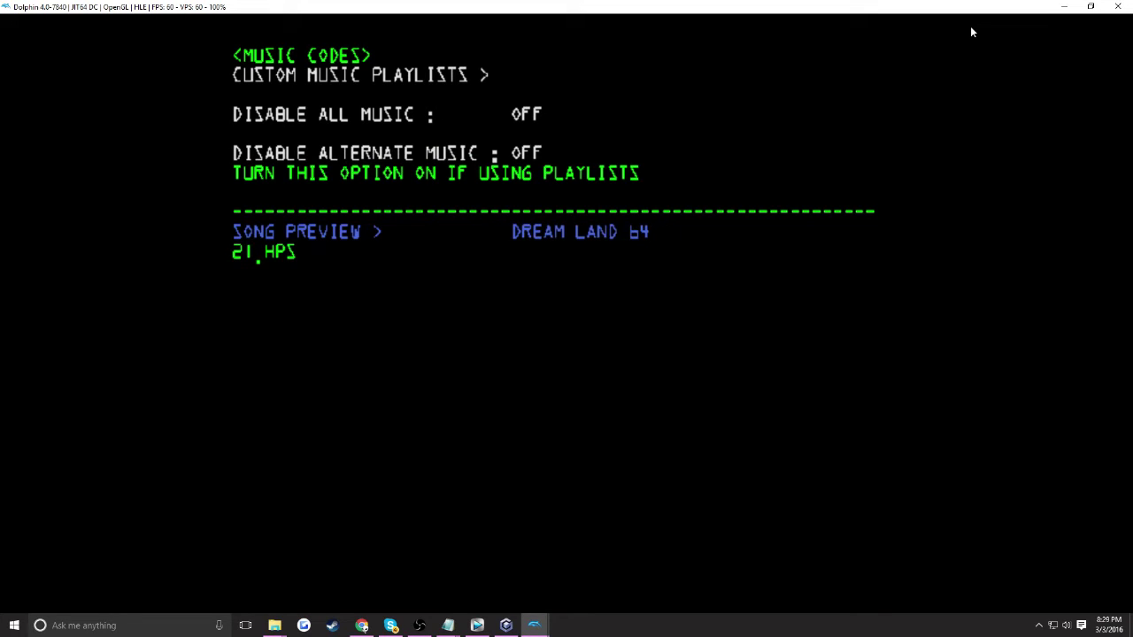
# Step: Advance the Song Preview on the Music Codes page to 4D.HPS
pyautogui.press('Left')
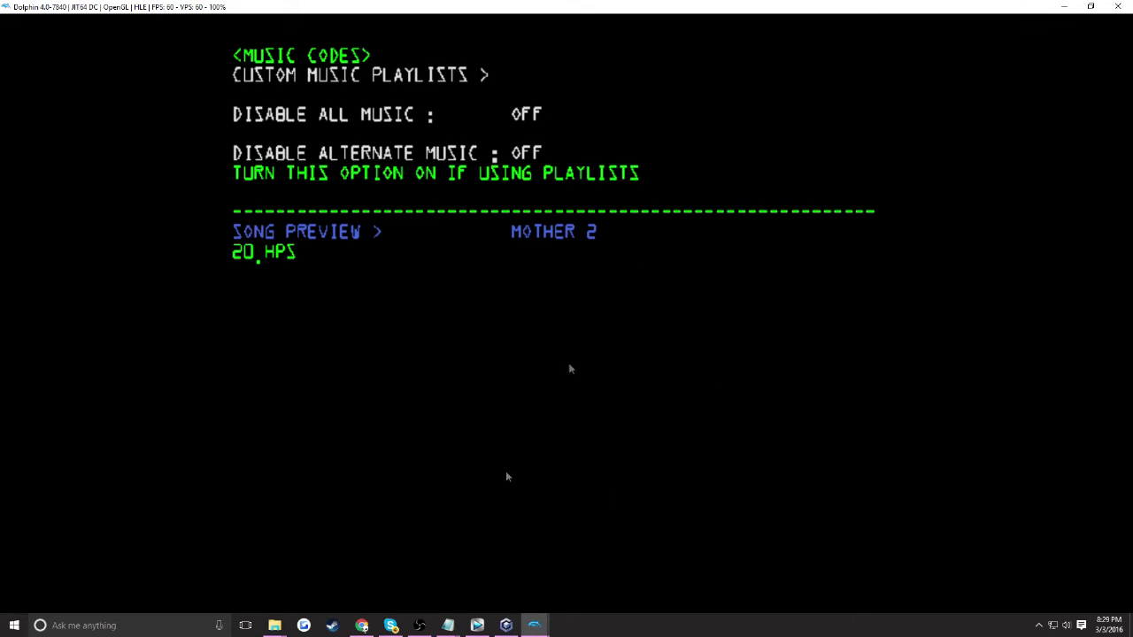
pyautogui.press('Right')
pyautogui.press('Right')
pyautogui.press('Right')
pyautogui.press('Right')
pyautogui.press('Right')
pyautogui.press('Right')
pyautogui.press('Right')
pyautogui.press('Right')
pyautogui.press('Right')
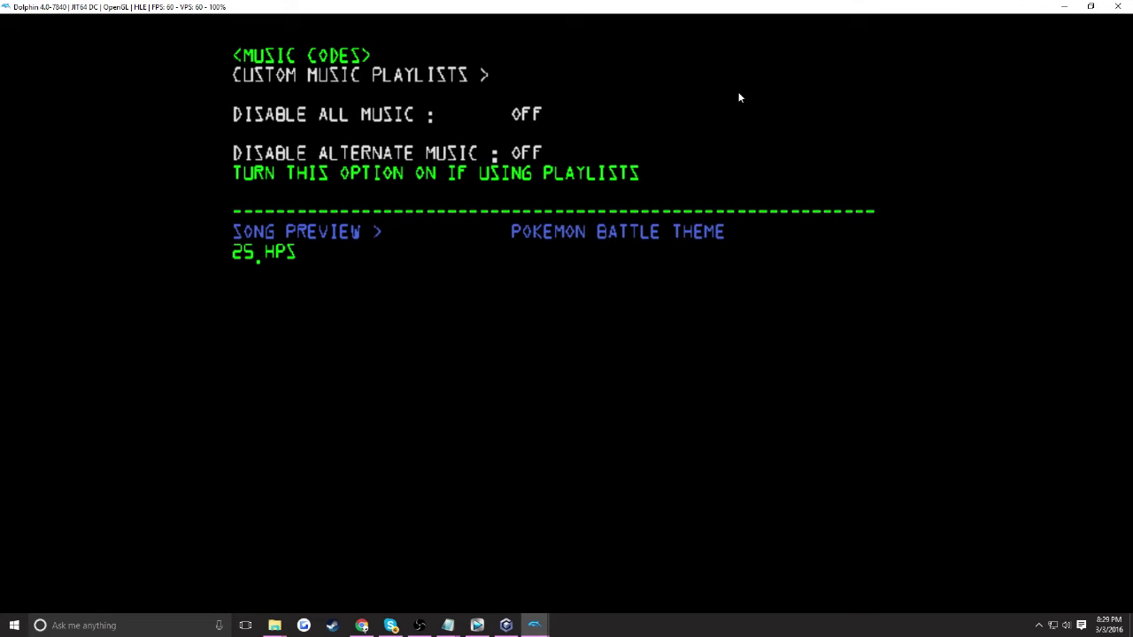
pyautogui.press('Right')
pyautogui.press('Right')
pyautogui.press('Right')
pyautogui.press('Right')
pyautogui.press('Right')
pyautogui.press('Right')
pyautogui.press('Right')
pyautogui.press('Right')
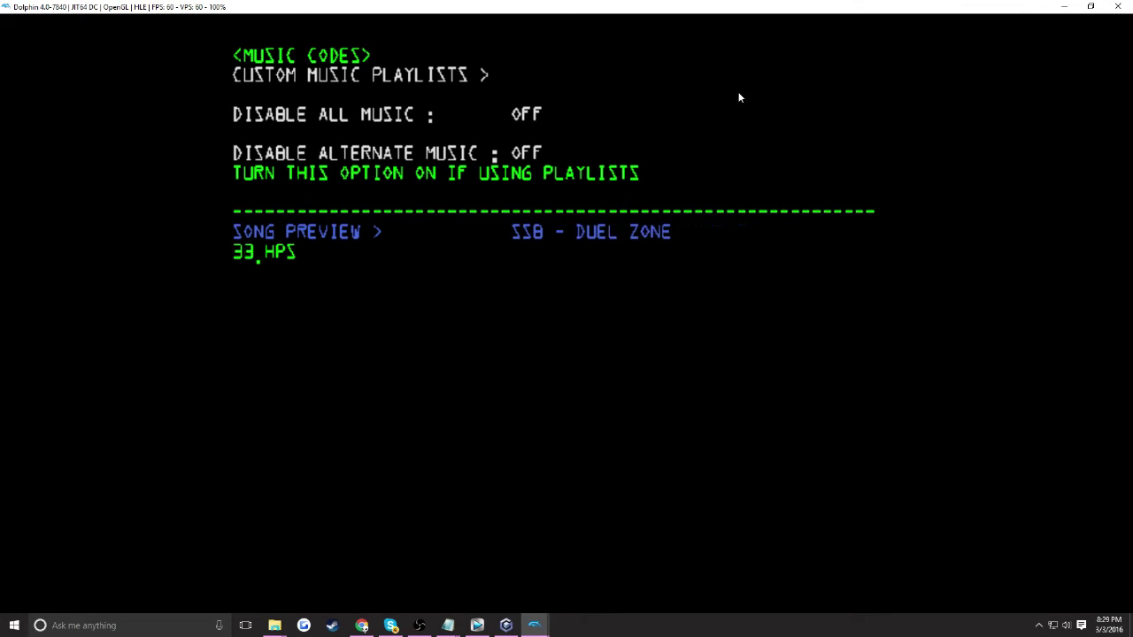
pyautogui.press('Right')
pyautogui.press('Right')
pyautogui.press('Right')
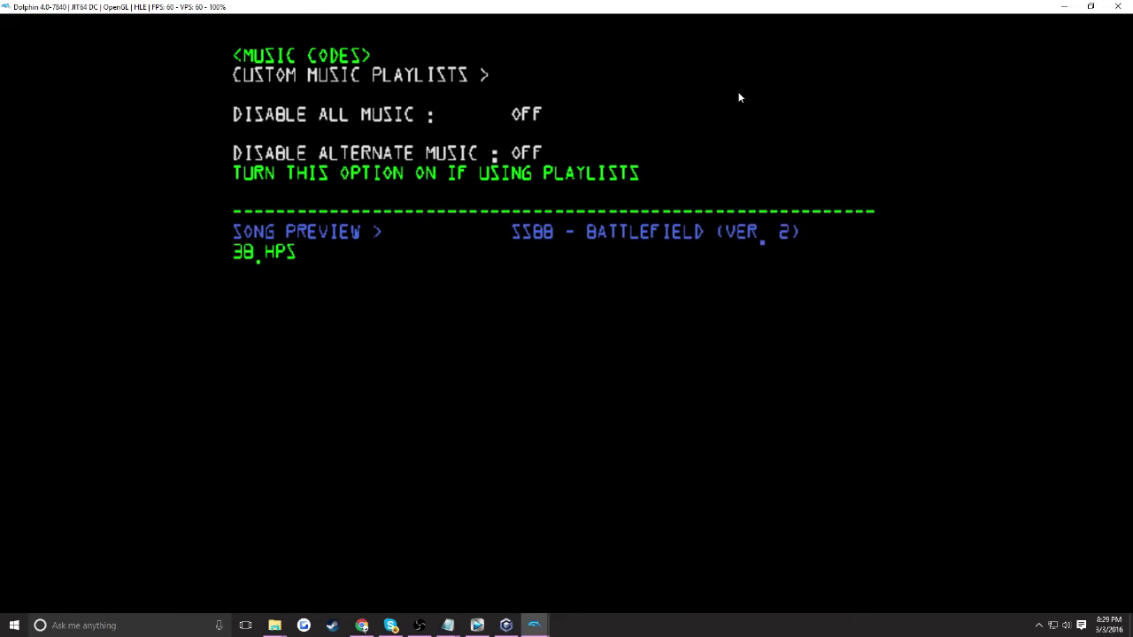
pyautogui.press('Right')
pyautogui.press('Right')
pyautogui.press('Right')
pyautogui.press('Right')
pyautogui.press('Right')
pyautogui.press('Right')
pyautogui.press('Right')
pyautogui.press('Right')
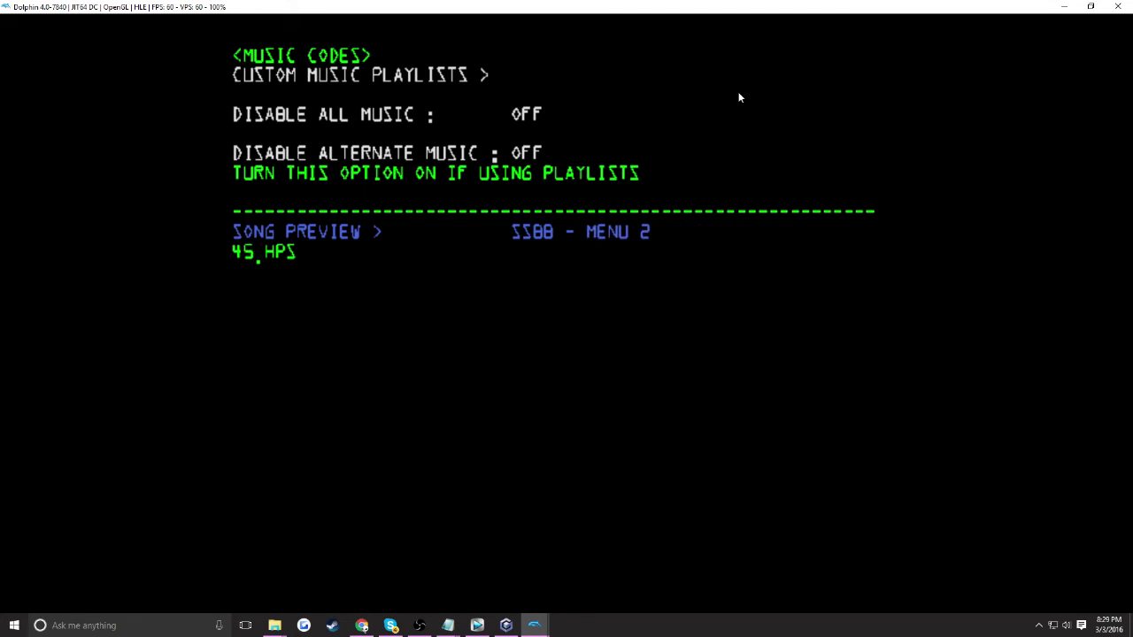
pyautogui.press('Right')
pyautogui.press('Right')
pyautogui.press('Right')
pyautogui.press('Right')
pyautogui.press('Right')
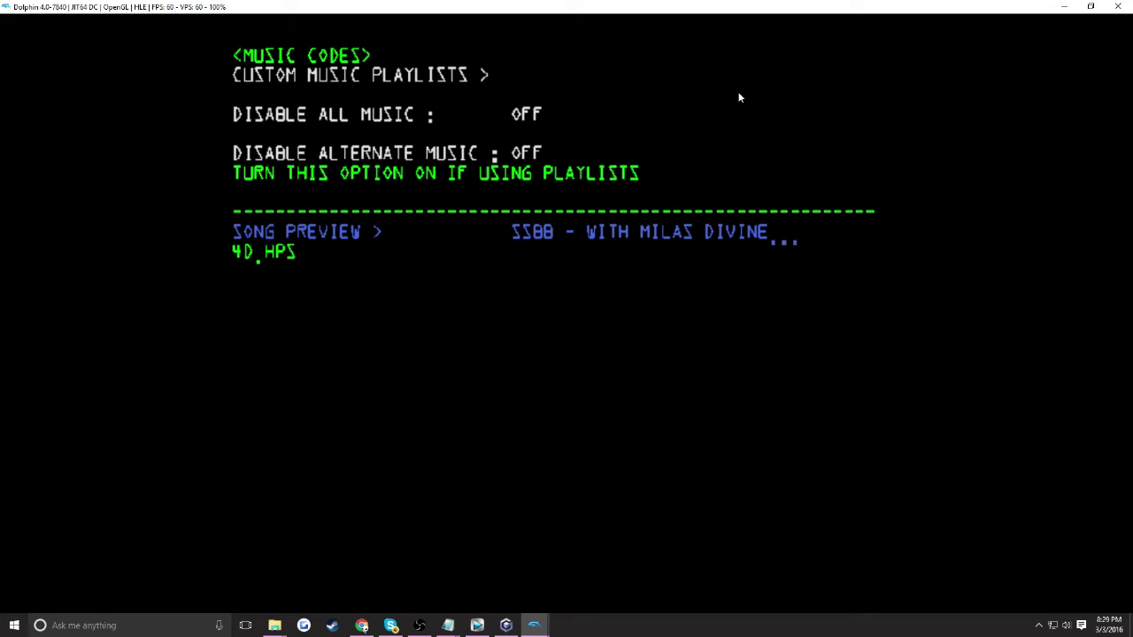
# Step: Leave the Music Codes page, look through the parent menu entries, and reopen Music Codes
pyautogui.press('z')
pyautogui.press('Down')
pyautogui.press('Down')
pyautogui.press('Down')
pyautogui.press('Down')
pyautogui.press('Down')
pyautogui.press('Down')
pyautogui.press('Down')
pyautogui.press('Down')
pyautogui.press('Up')
pyautogui.press('Up')
pyautogui.press('Up')
pyautogui.press('Up')
pyautogui.press('Up')
pyautogui.press('Up')
pyautogui.press('Down')
pyautogui.press('Down')
pyautogui.press('Down')
pyautogui.press('Down')
pyautogui.press('x')
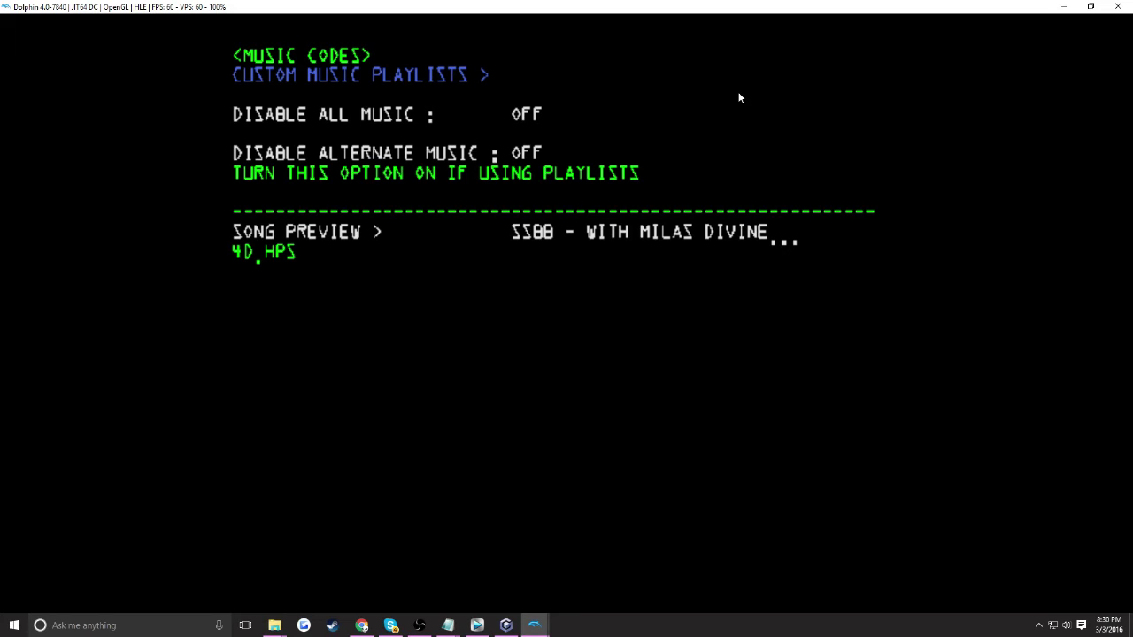
# Step: Go back through the parent menu and enter the Custom Music Playlists section of Music Codes
pyautogui.press('z')
pyautogui.press('Down')
pyautogui.press('Down')
pyautogui.press('Up')
pyautogui.press('Down')
pyautogui.press('Down')
pyautogui.press('Down')
pyautogui.press('Up')
pyautogui.press('Up')
pyautogui.press('Down')
pyautogui.press('Down')
pyautogui.press('Down')
pyautogui.press('Down')
pyautogui.press('x')
pyautogui.press('Down')
pyautogui.press('Down')
pyautogui.press('Down')
pyautogui.press('Up')
pyautogui.press('Up')
pyautogui.press('Up')
pyautogui.press('x')
# Step: Open the Dream Land playlist and change its first song to Mother 2
pyautogui.press('Down')
pyautogui.press('Down')
pyautogui.press('Down')
pyautogui.press('Down')
pyautogui.press('Down')
pyautogui.press('Down')
pyautogui.press('x')
pyautogui.press('Down')
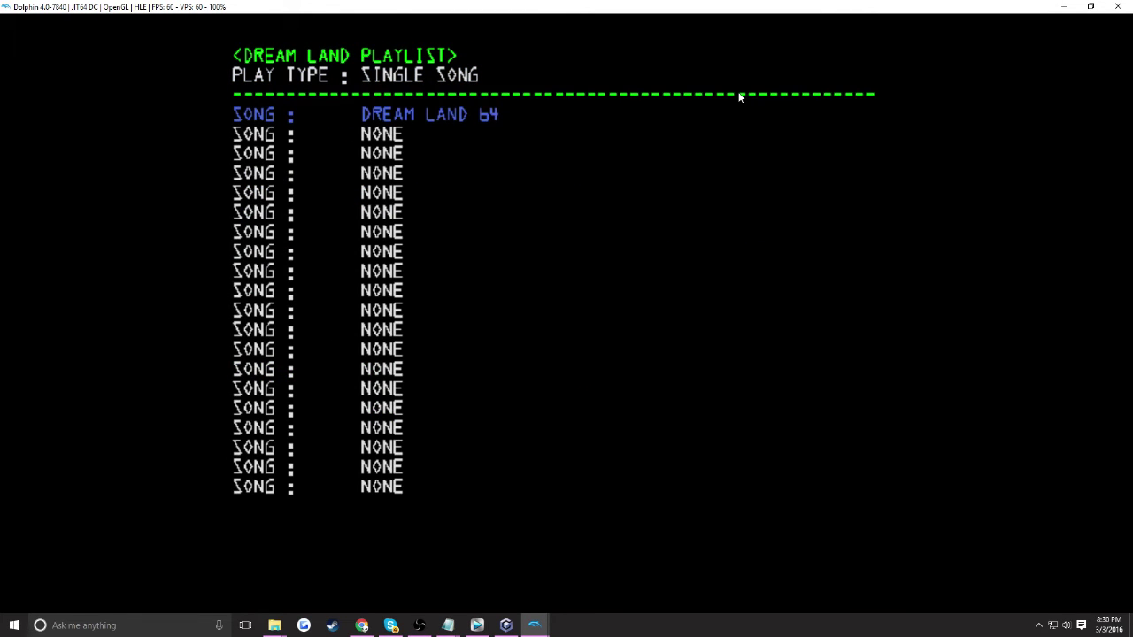
pyautogui.press('Right')
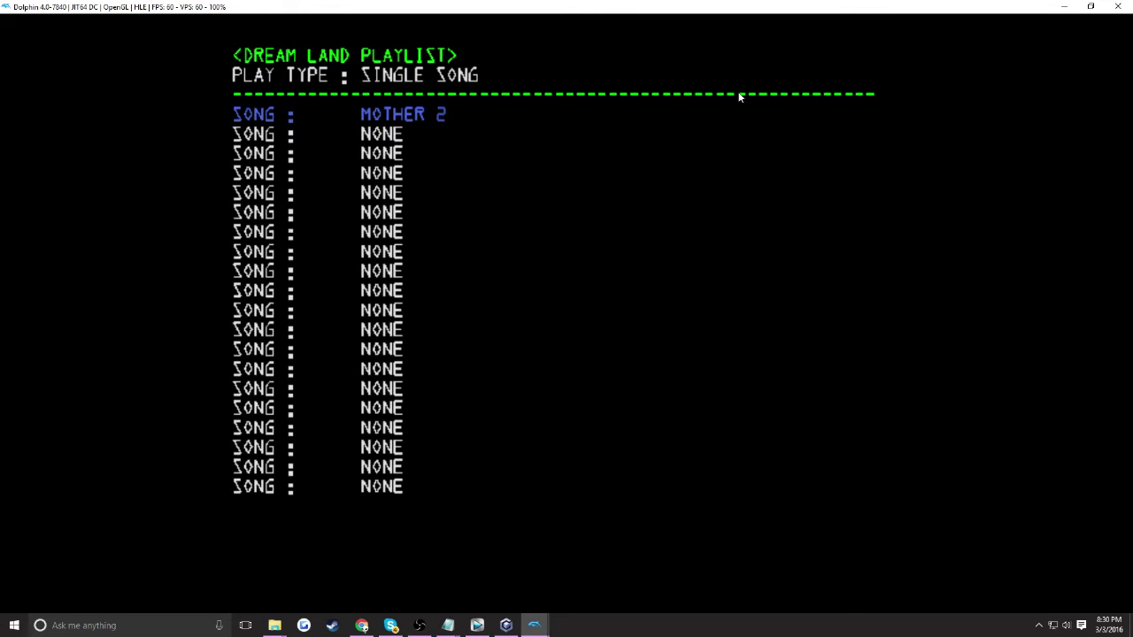
# Step: Return to the stage playlists and open the Battlefield playlist
pyautogui.press('z')
pyautogui.press('Up')
pyautogui.press('Down')
pyautogui.press('Down')
pyautogui.press('x')
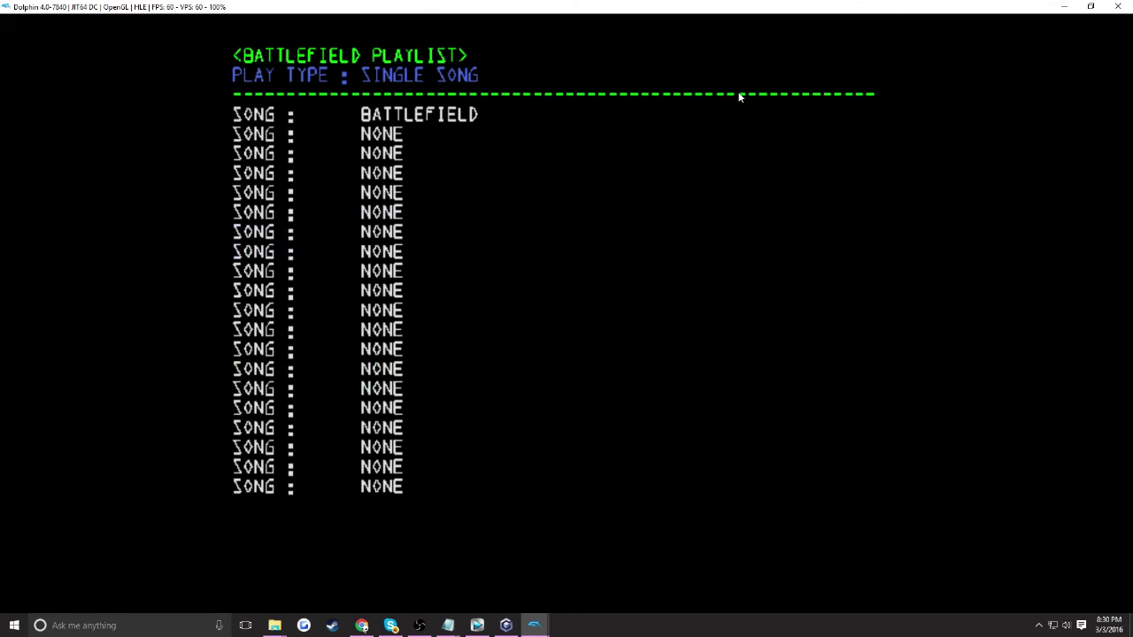
# Step: Bring up the Information.txt list of songs per stage and move its window out of the game's way
pyautogui.moveTo(448, 625)
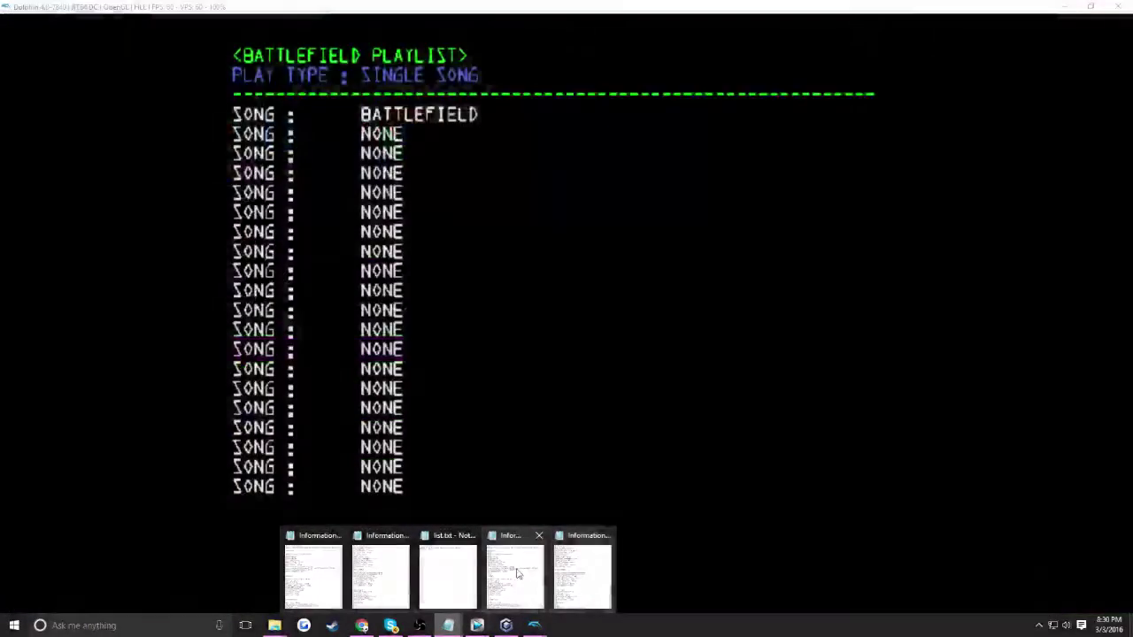
pyautogui.click(584, 571)
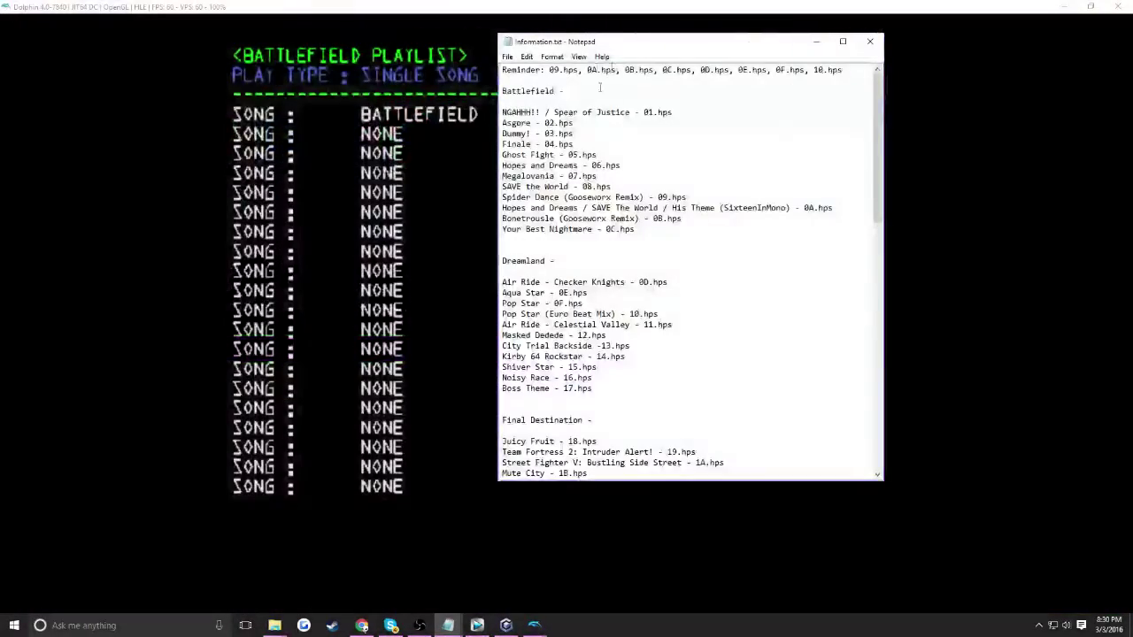
pyautogui.moveTo(611, 48); pyautogui.dragTo(816, 52)
pyautogui.click(463, 128)
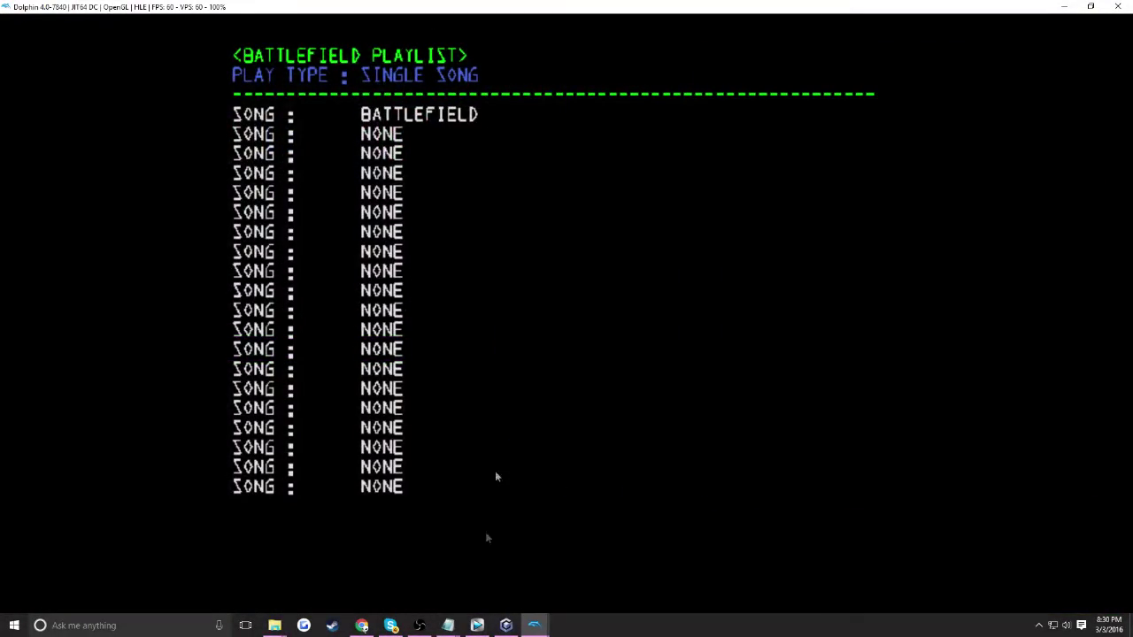
pyautogui.moveTo(463, 627)
pyautogui.click(584, 569)
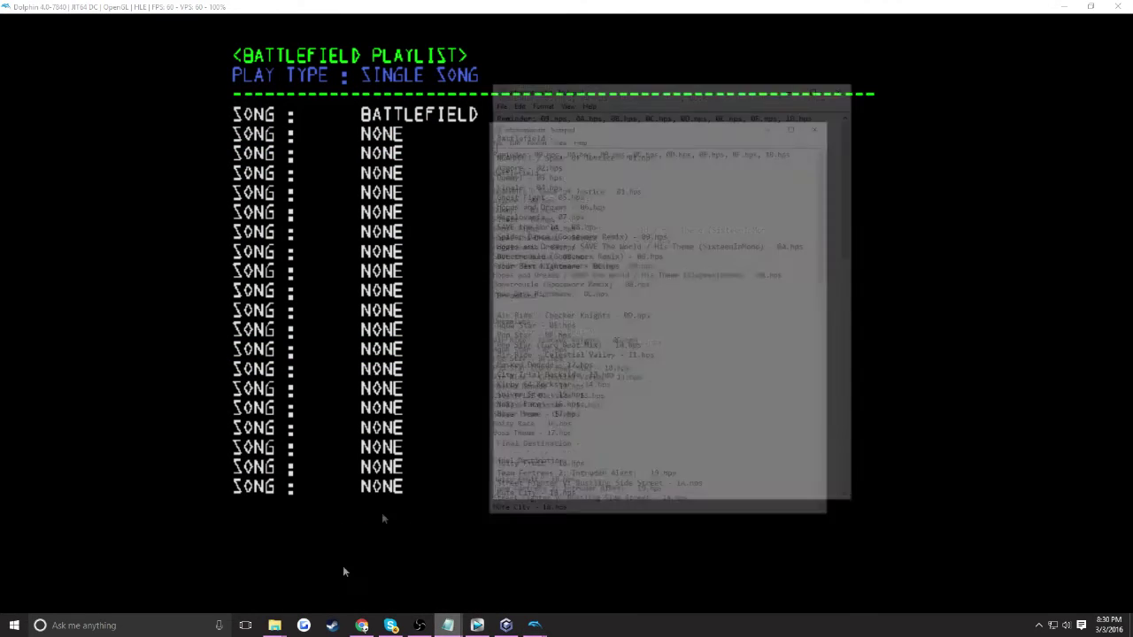
pyautogui.moveTo(601, 49); pyautogui.dragTo(1123, 208)
pyautogui.click(1106, 266)
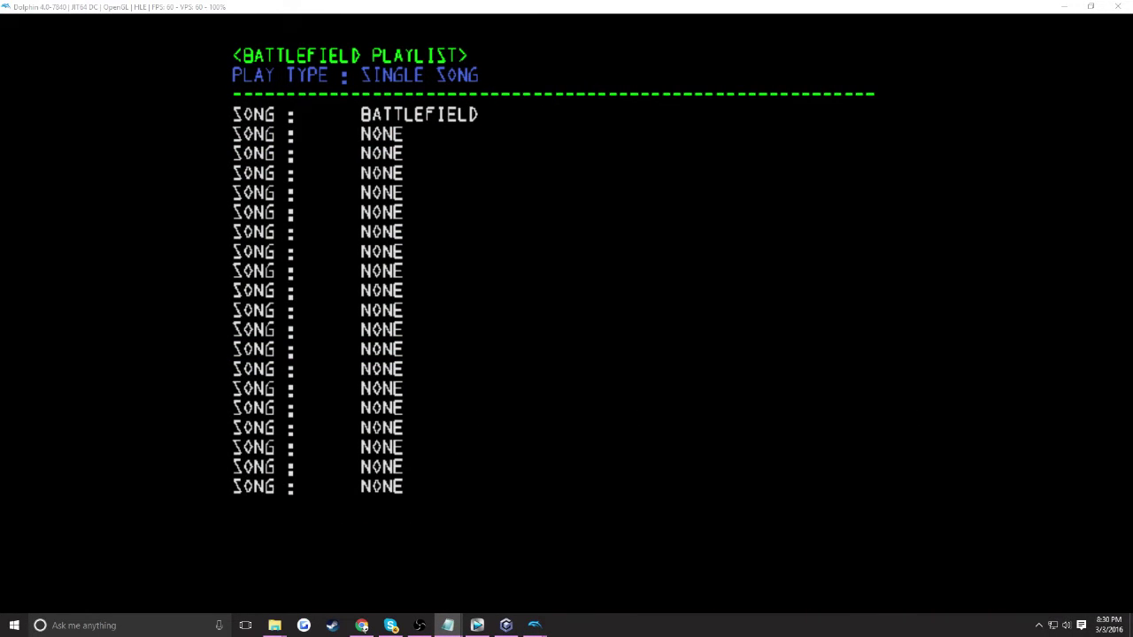
# Step: Return to the game and set the Battlefield playlist's play type to Random - Playlist
pyautogui.click(396, 123)
pyautogui.press('Right')
pyautogui.press('Left')
pyautogui.press('Right')
pyautogui.press('Right')
pyautogui.press('Left')
pyautogui.press('Right')
pyautogui.press('Right')
pyautogui.press('Right')
pyautogui.press('Left')
pyautogui.press('Left')
pyautogui.press('Left')
pyautogui.press('Right')
pyautogui.press('Right')
pyautogui.press('Left')
pyautogui.press('Left')
pyautogui.press('Left')
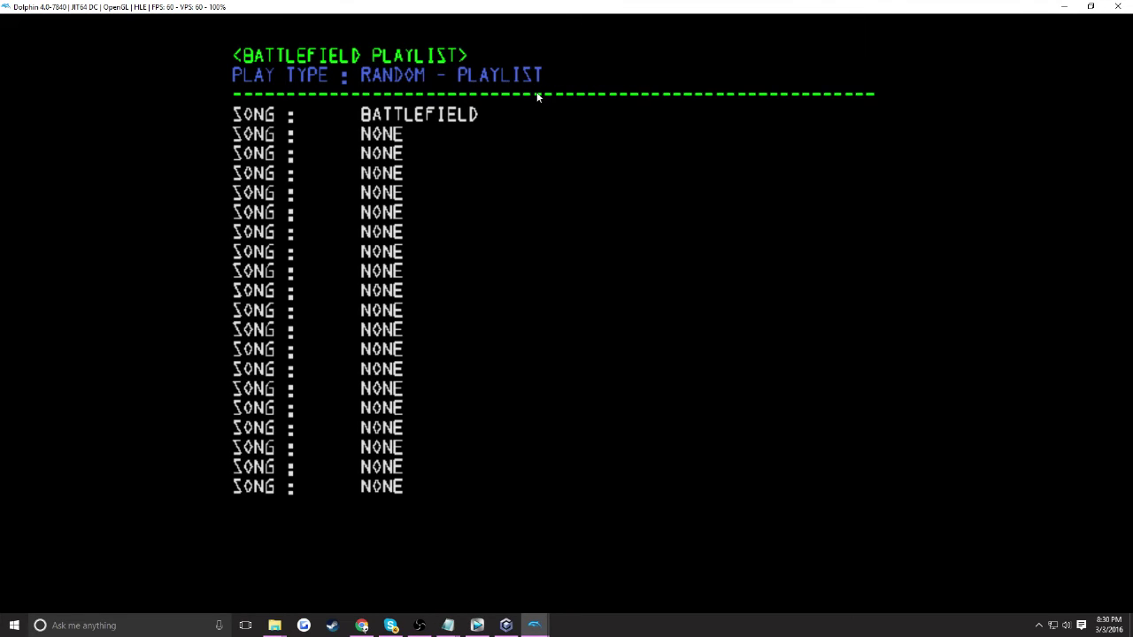
pyautogui.press('Right')
pyautogui.press('Left')
# Step: Change the first song of the Battlefield playlist to Jungle Japes, keeping the play type at Random - Playlist
pyautogui.press('Down')
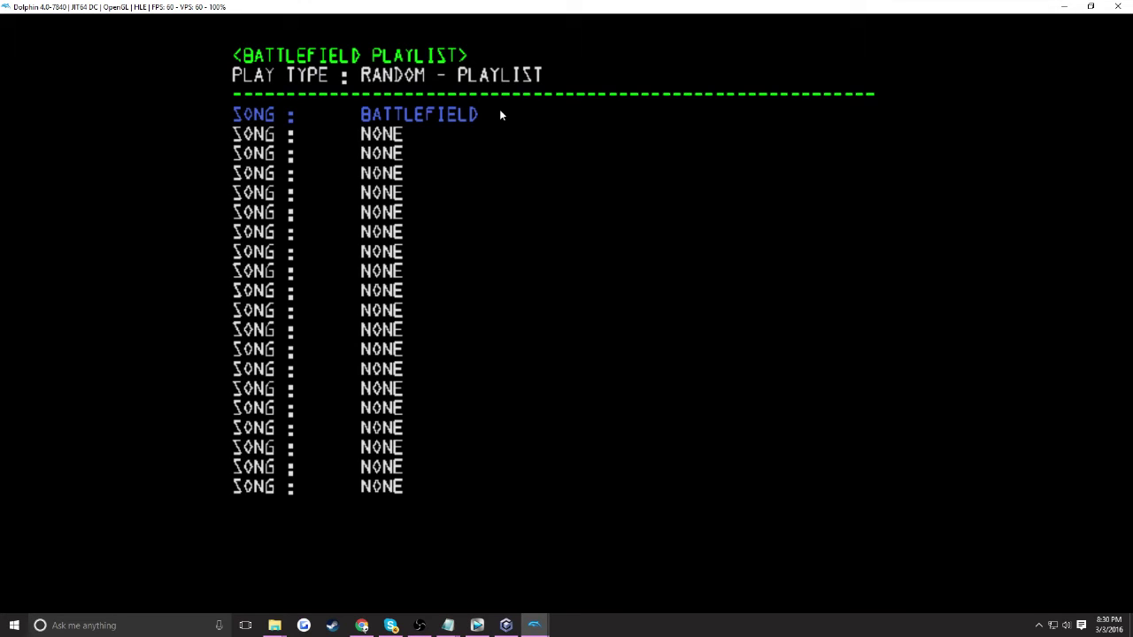
pyautogui.press('Right')
pyautogui.press('Right')
pyautogui.press('Up')
pyautogui.press('Right')
pyautogui.press('Left')
pyautogui.press('Down')
pyautogui.press('Right')
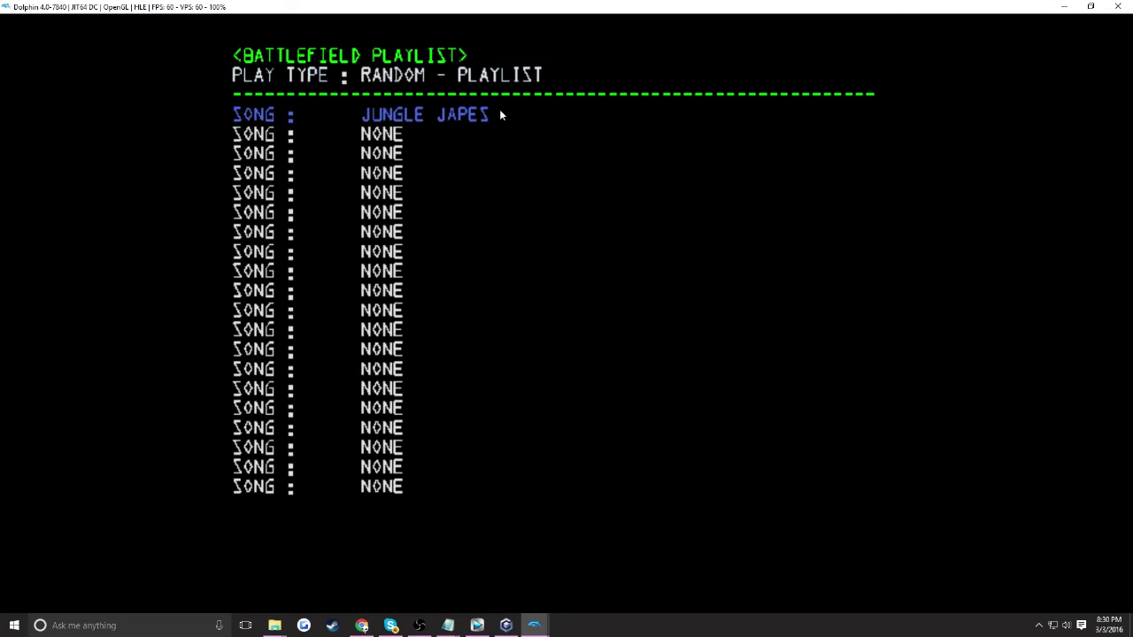
# Step: Set the Battlefield playlist's first six songs to Menu 1, Menu 2, Trophy Stage, All-Star Heal, Balloon Fighter and Princess Peachs Castle
pyautogui.press('Left')
pyautogui.press('Right')
pyautogui.press('Down')
pyautogui.press('Right')
pyautogui.press('Down')
pyautogui.press('Right')
pyautogui.press('Down')
pyautogui.press('Right')
pyautogui.press('Down')
pyautogui.press('Right')
pyautogui.press('Down')
pyautogui.press('Right')
pyautogui.press('Down')
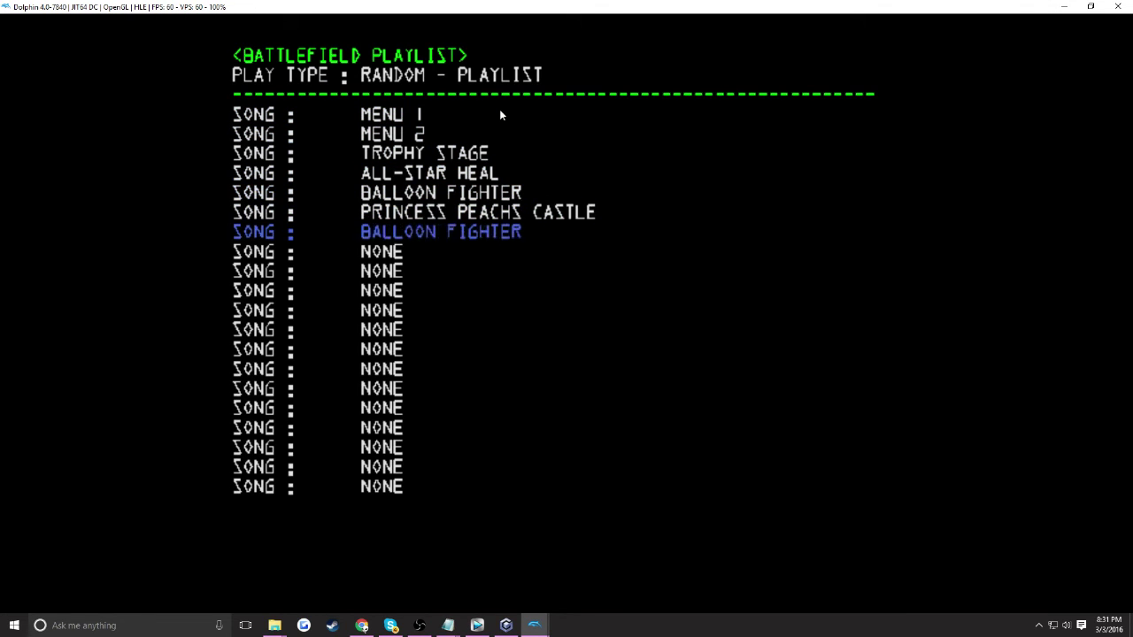
# Step: Set songs seven to twelve of the Battlefield playlist to Dr. Mario, Flat Zone, Kongo Jungle (DK Rap), Great Bay, Green Greens and Icicle Mountain
pyautogui.press('Right')
pyautogui.press('Down')
pyautogui.press('Right')
pyautogui.press('Down')
pyautogui.press('Right')
pyautogui.press('Down')
pyautogui.press('Right')
pyautogui.press('Down')
pyautogui.press('Right')
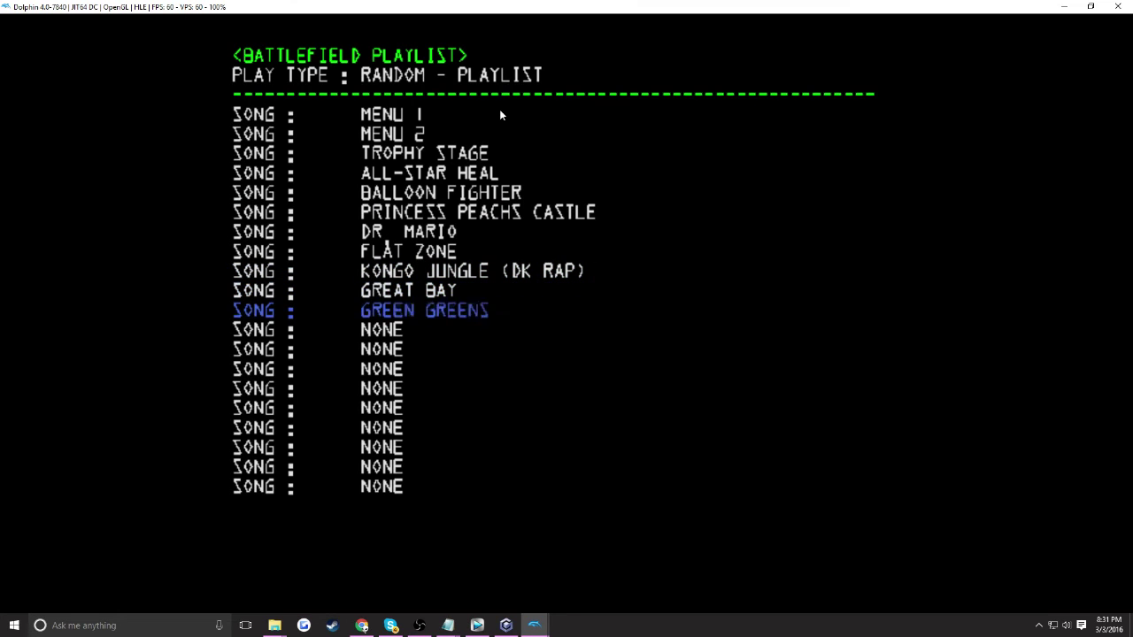
pyautogui.press('Down')
pyautogui.press('Right')
pyautogui.press('Down')
# Step: Leave the Battlefield playlist and exit the 20XX code menus to the character select screen
pyautogui.press('Up')
pyautogui.press('Up')
pyautogui.press('Up')
pyautogui.press('Up')
pyautogui.press('Up')
pyautogui.press('Up')
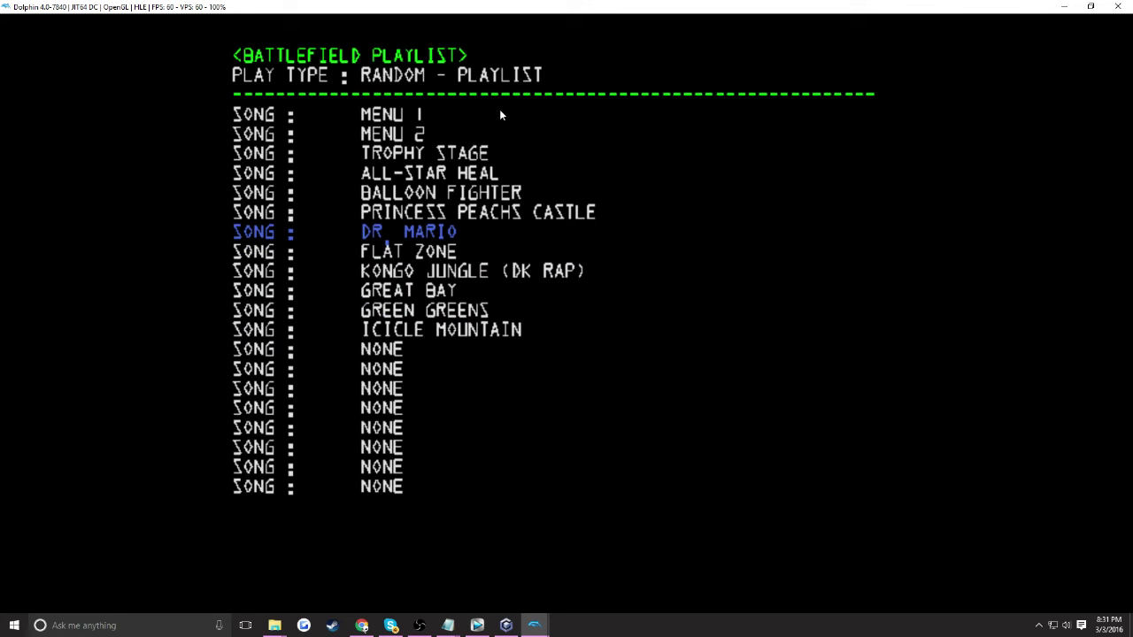
pyautogui.press('z')
pyautogui.press('z')
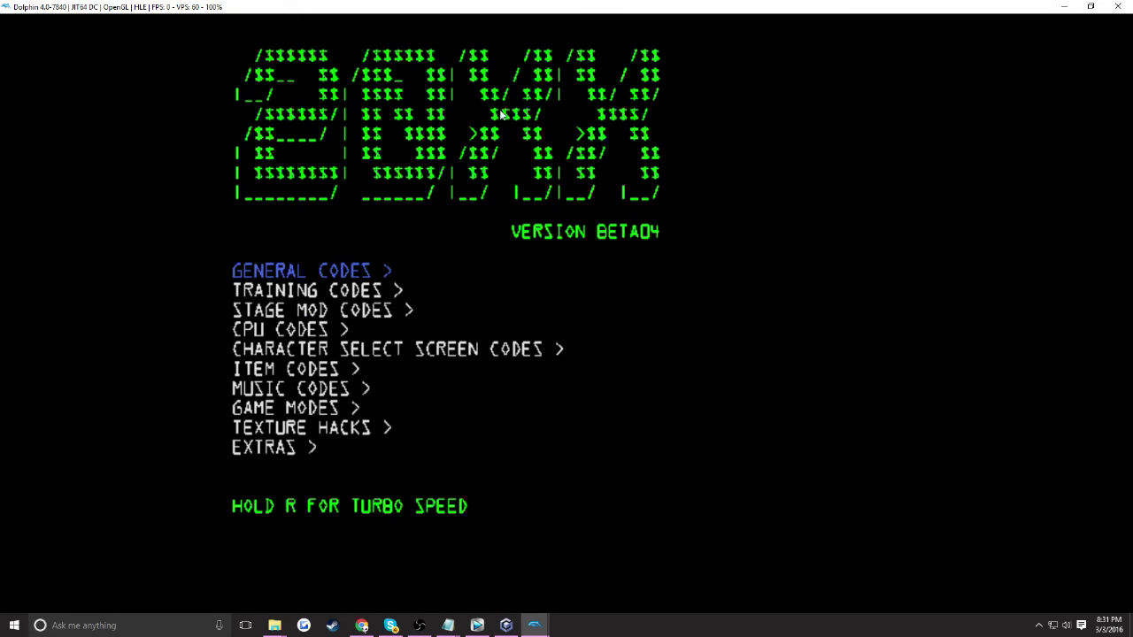
pyautogui.press('z')
# Step: Change player 1's character to Ice Climbers
pyautogui.press('x')
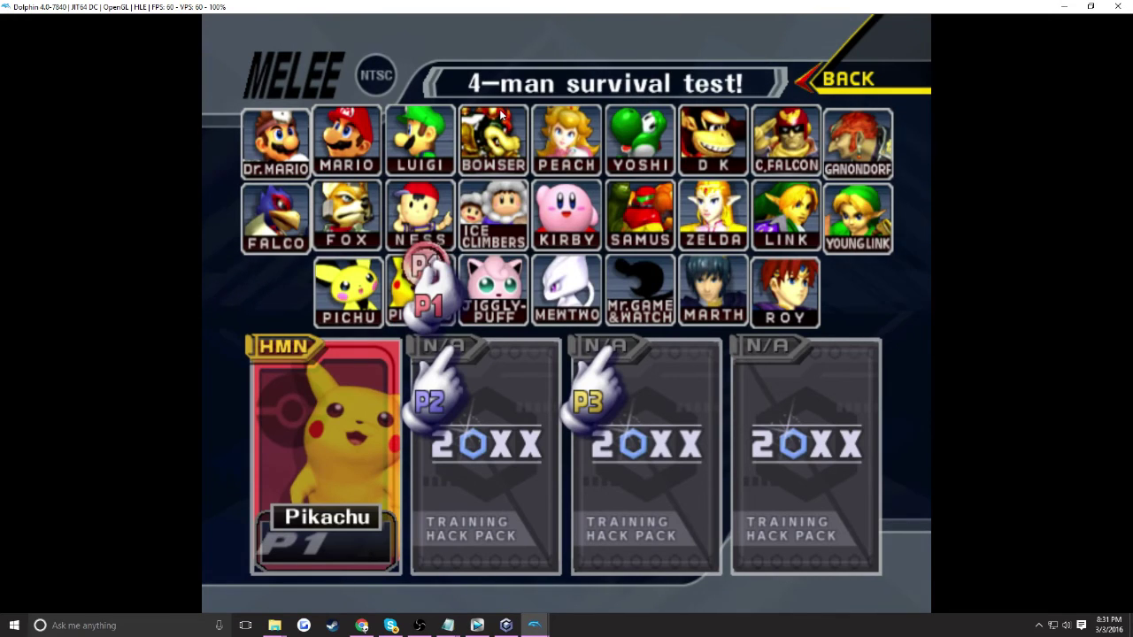
pyautogui.press('Right')
pyautogui.press('Up')
pyautogui.press('x')
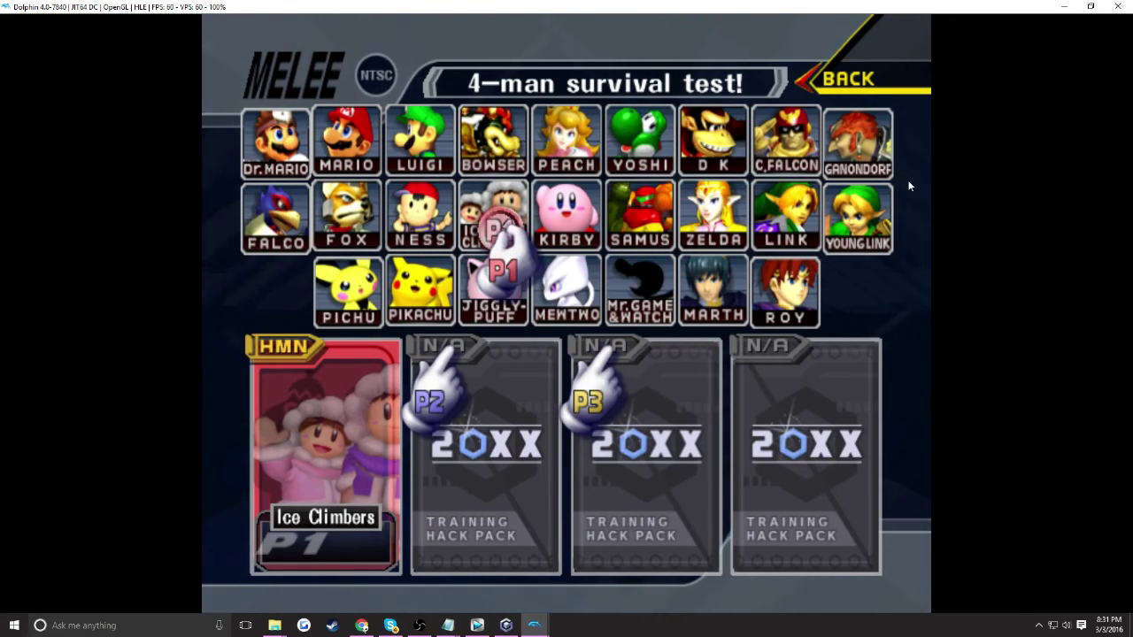
# Step: Add a level 1 CPU opponent in the second player slot and choose Falco for it
pyautogui.press('Down')
pyautogui.press('x')
pyautogui.press('x')
pyautogui.press('Up')
pyautogui.press('Up')
pyautogui.press('Left')
pyautogui.press('Down')
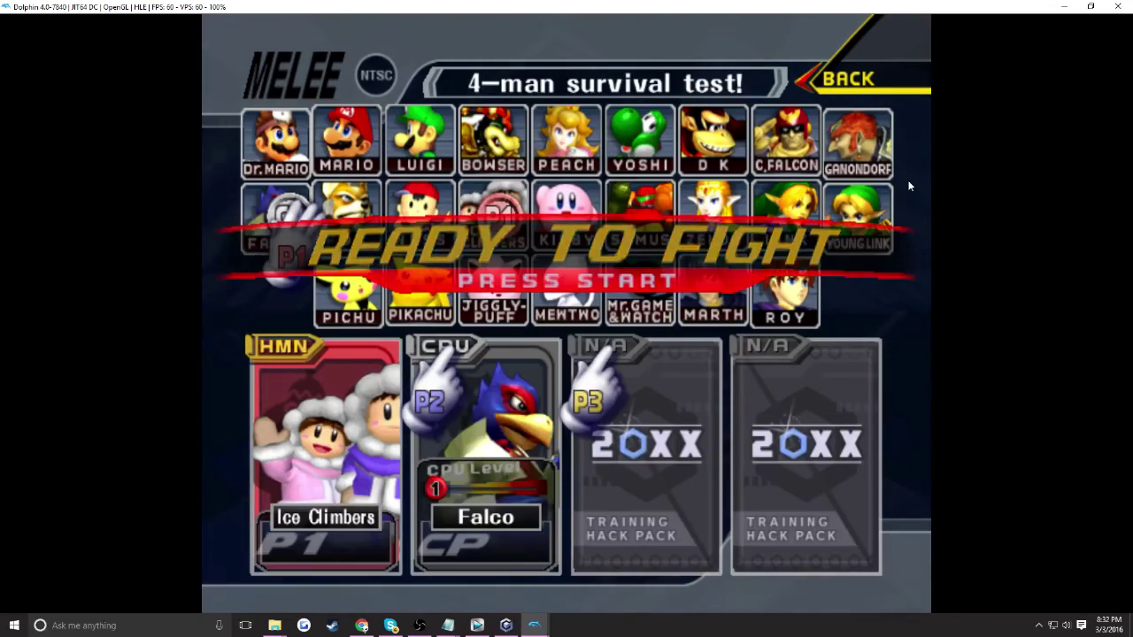
# Step: Start a match on Battlefield to hear the playlist music, and return to the character select screen
pyautogui.press('Return')
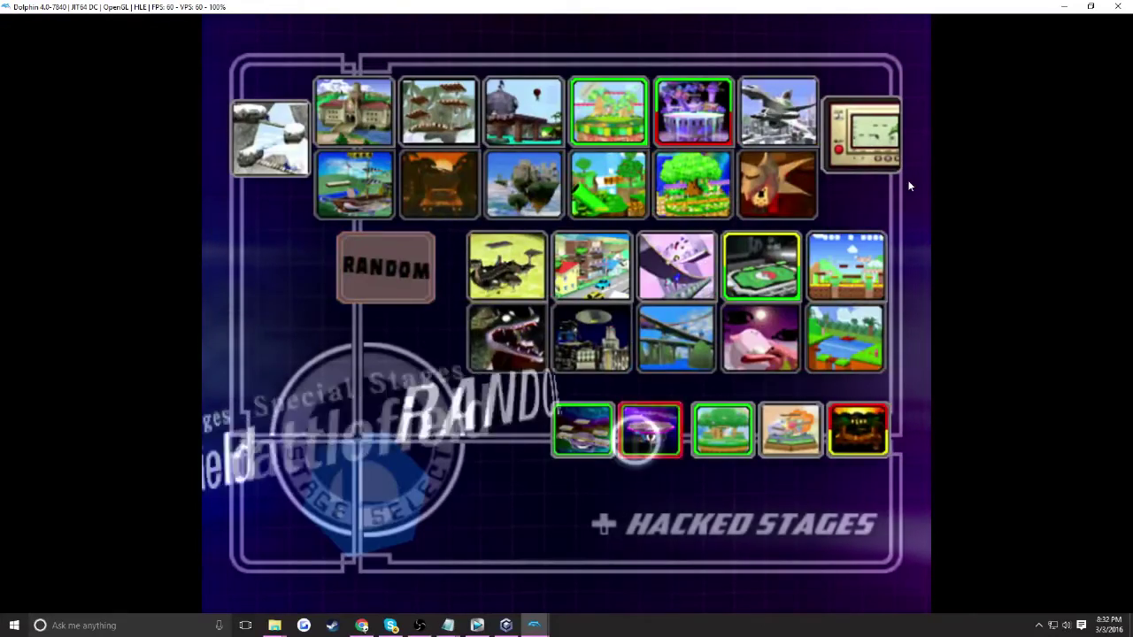
pyautogui.press('Return')
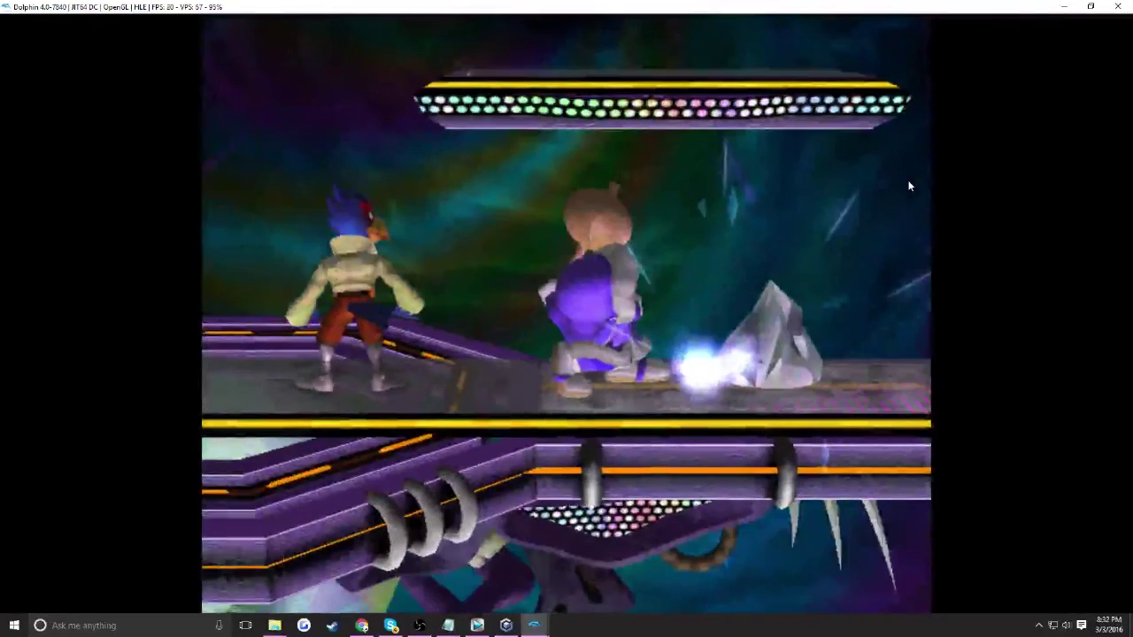
pyautogui.press('F1')
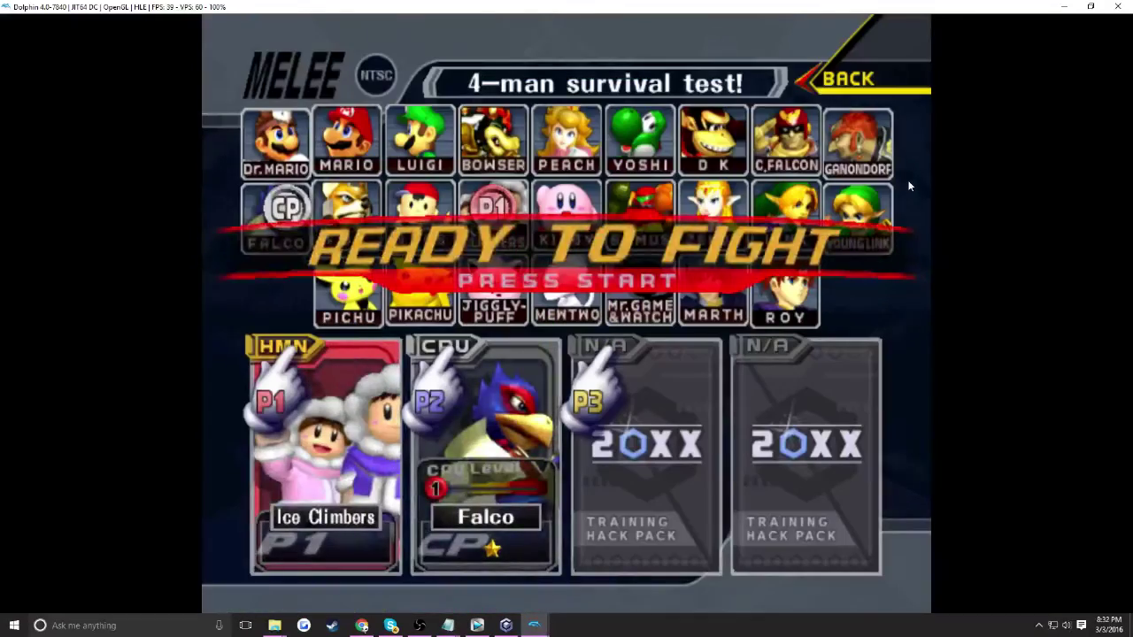
# Step: Request stopping the emulation, and review the Final Destination, Fountain of Dreams and Menu song lists in Information.txt beside the game
pyautogui.press('Escape')
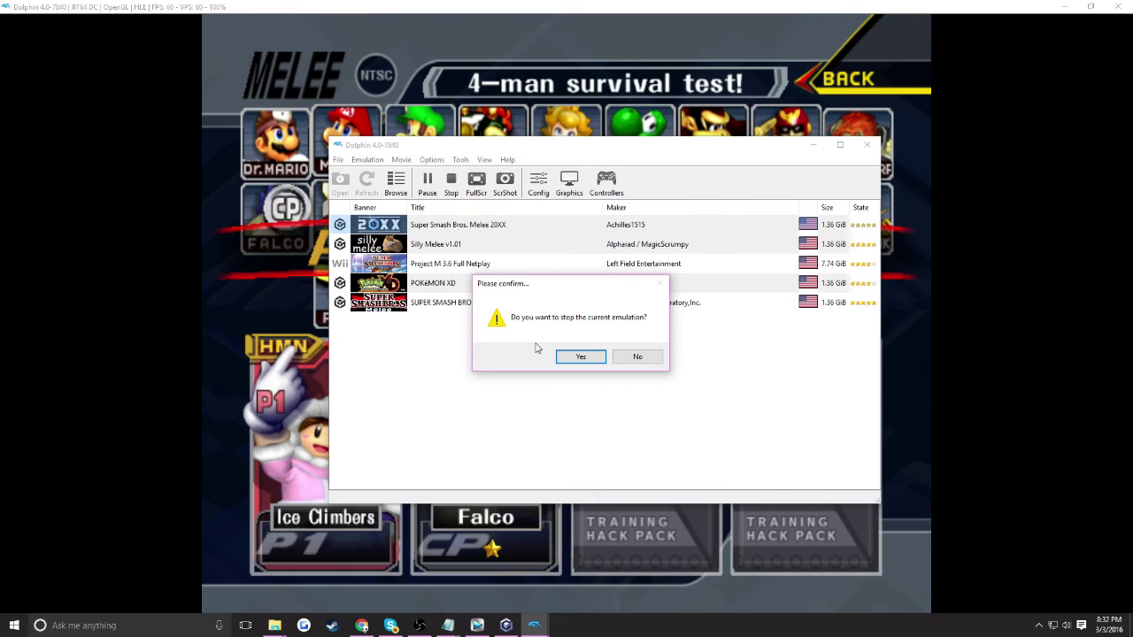
pyautogui.hotkey('alt', 'Tab')
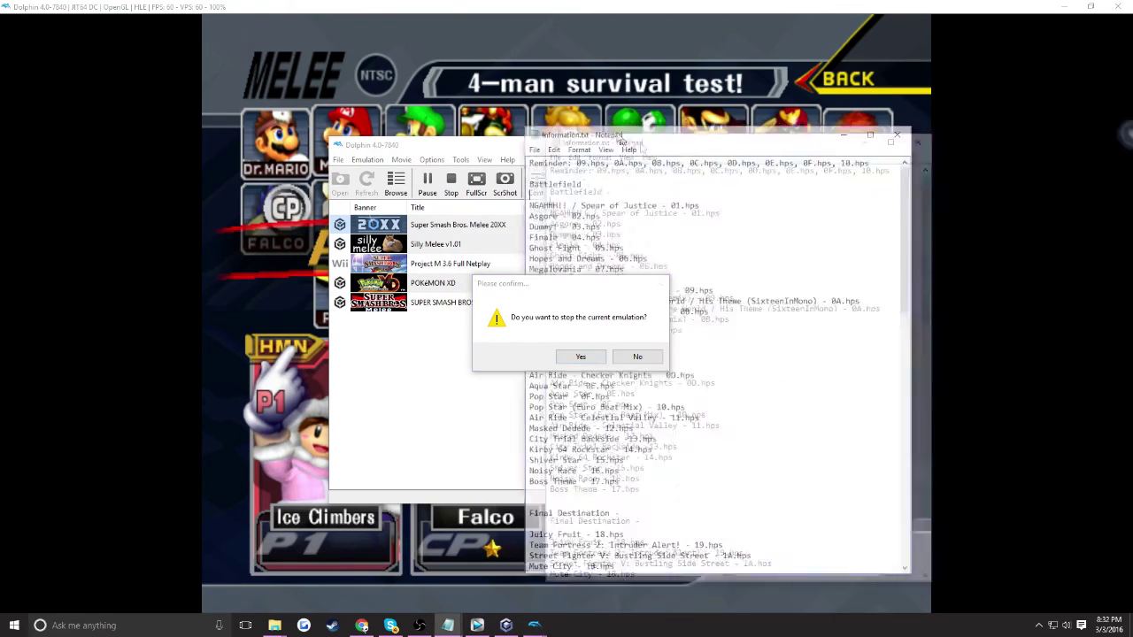
pyautogui.moveTo(1100, 135)
pyautogui.mouseDown()
pyautogui.moveTo(1113, 403)
pyautogui.moveTo(1047, 252)
pyautogui.moveTo(1031, 97)
pyautogui.moveTo(1094, 297)
pyautogui.moveTo(1078, 230)
pyautogui.moveTo(1094, 269)
pyautogui.mouseUp()
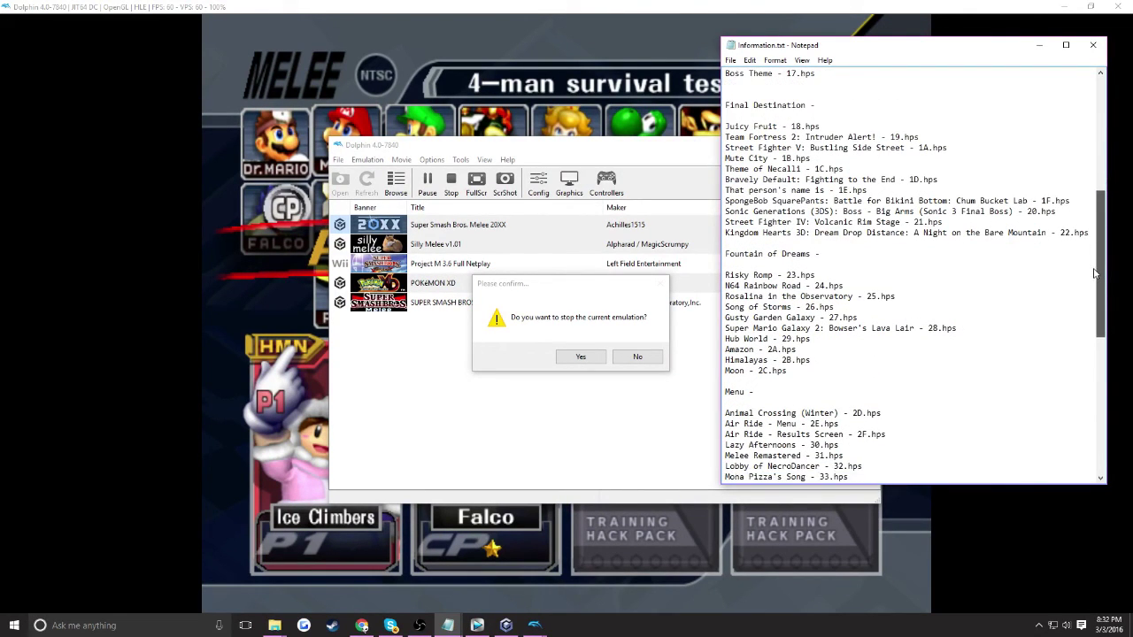
pyautogui.moveTo(1094, 269); pyautogui.dragTo(1092, 317)
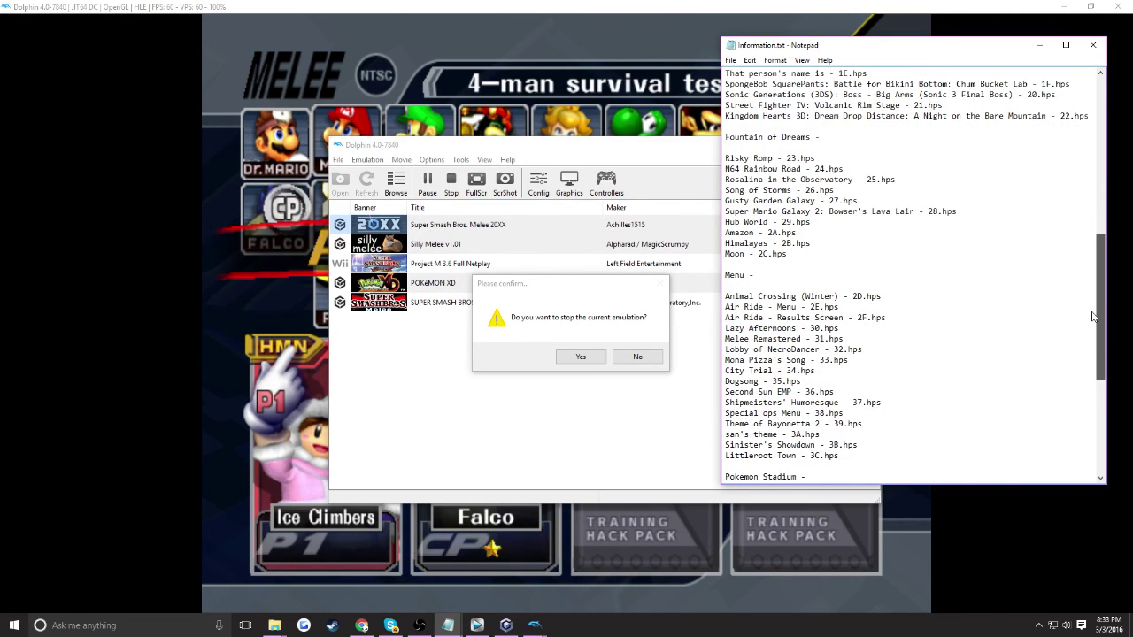